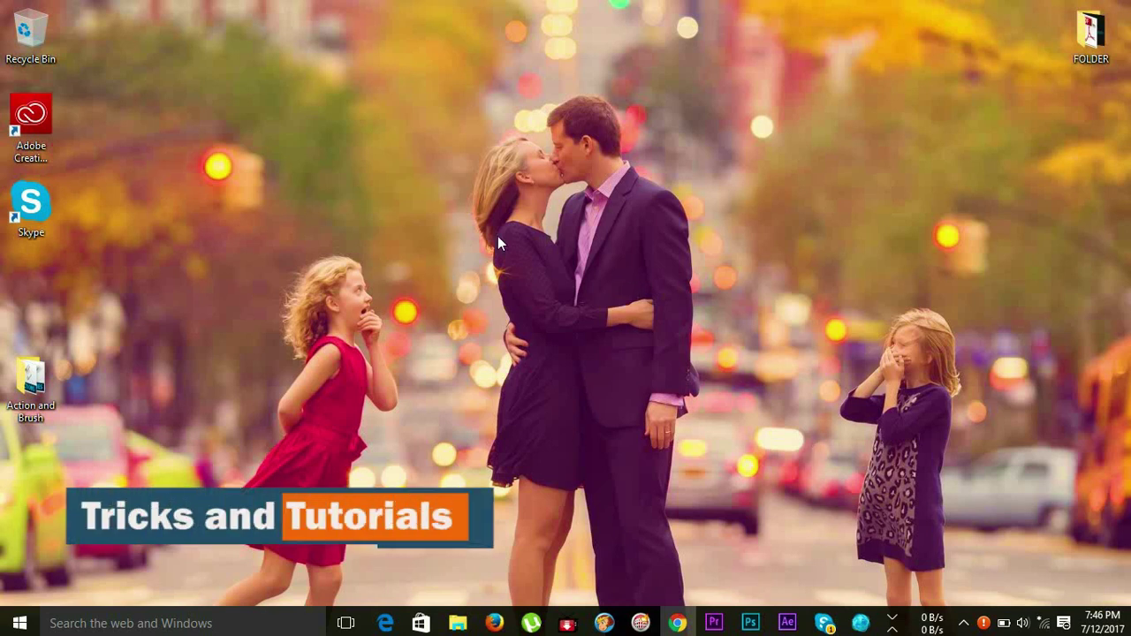
Step: Refresh the Windows desktop twice and open This PC in File Explorer
{"action": "right_click", "coordinate": [822, 194]}
{"action": "left_click", "coordinate": [849, 240]}
{"action": "right_click", "coordinate": [849, 240]}
{"action": "left_click", "coordinate": [882, 292]}
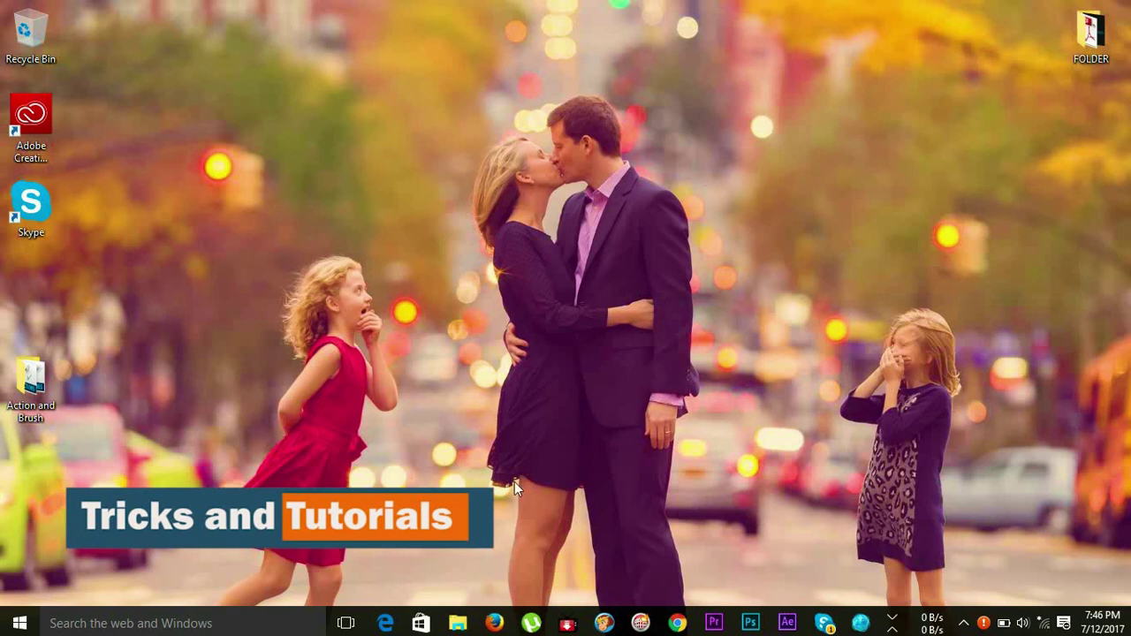
{"action": "left_click", "coordinate": [458, 623]}
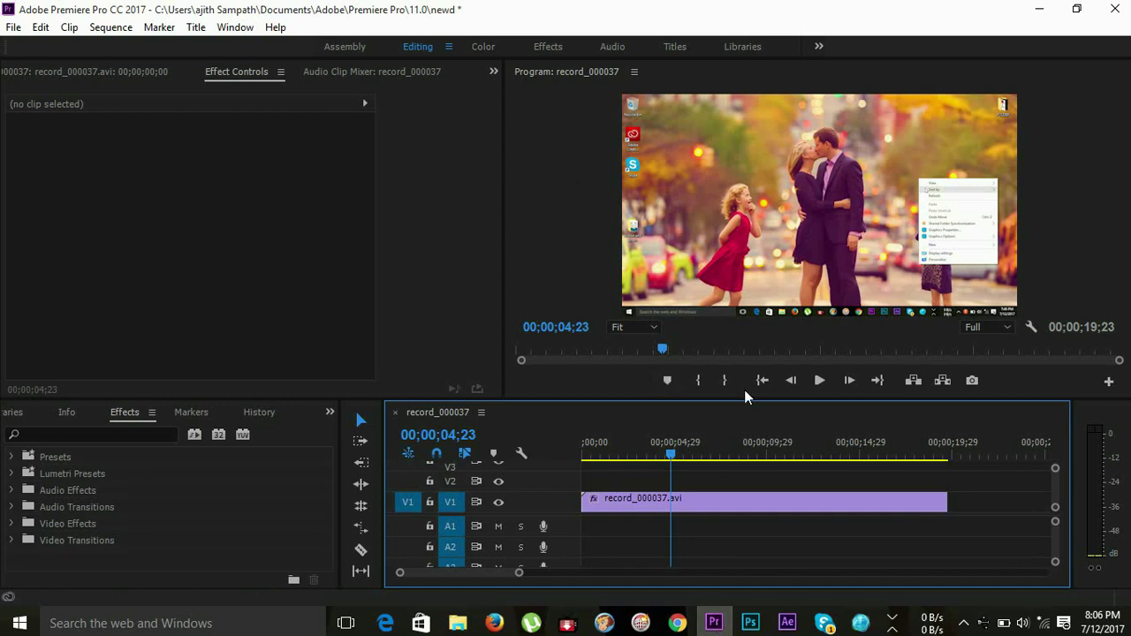
{"action": "left_click_drag", "start_coordinate": [672, 454], "coordinate": [587, 454]}
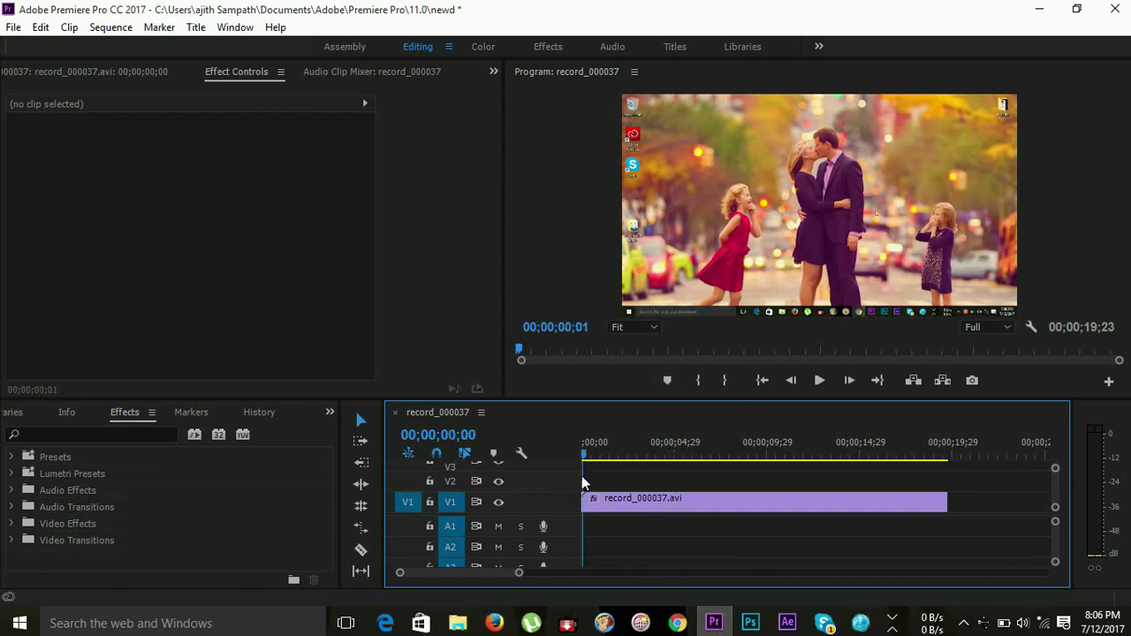
{"action": "left_click", "coordinate": [820, 381]}
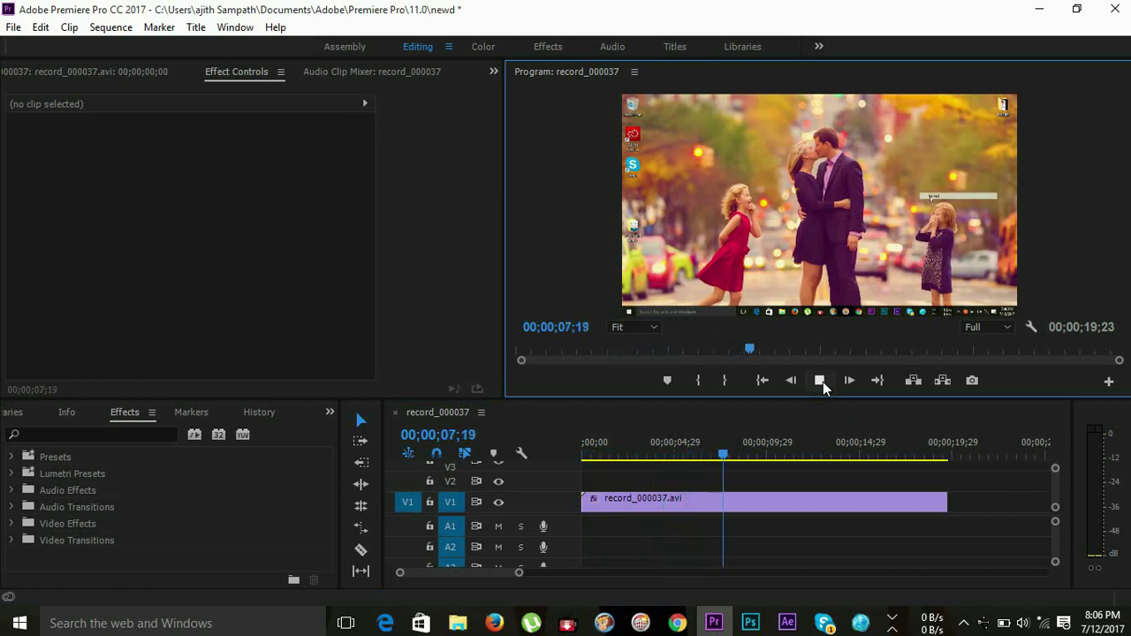
{"action": "left_click", "coordinate": [821, 381]}
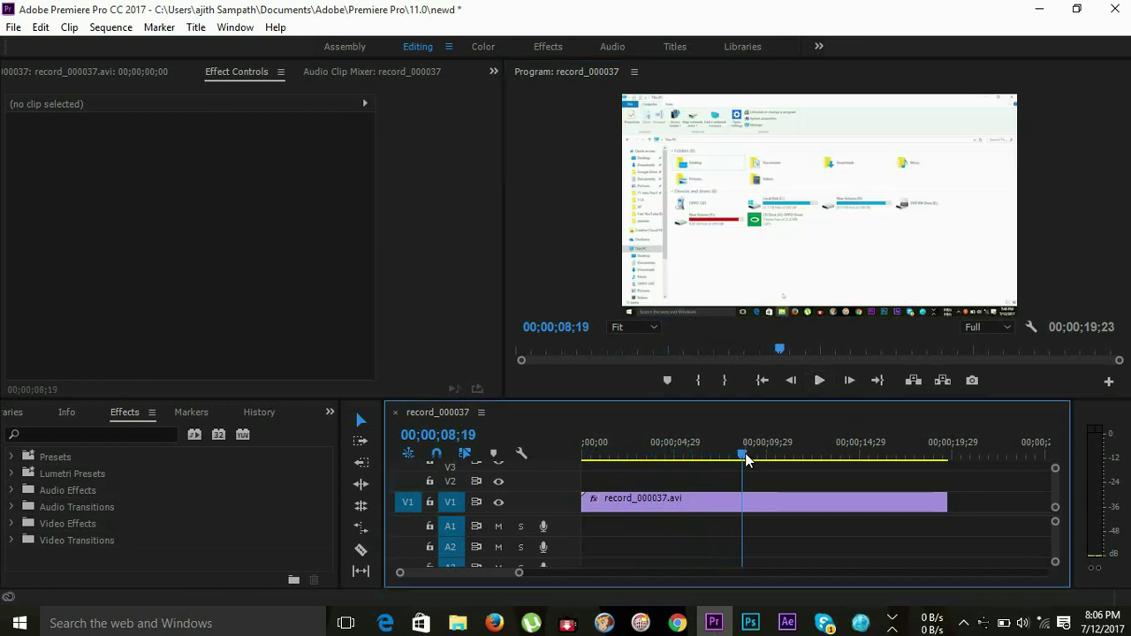
{"action": "left_click", "coordinate": [624, 455]}
{"action": "left_click_drag", "start_coordinate": [627, 477], "coordinate": [601, 475]}
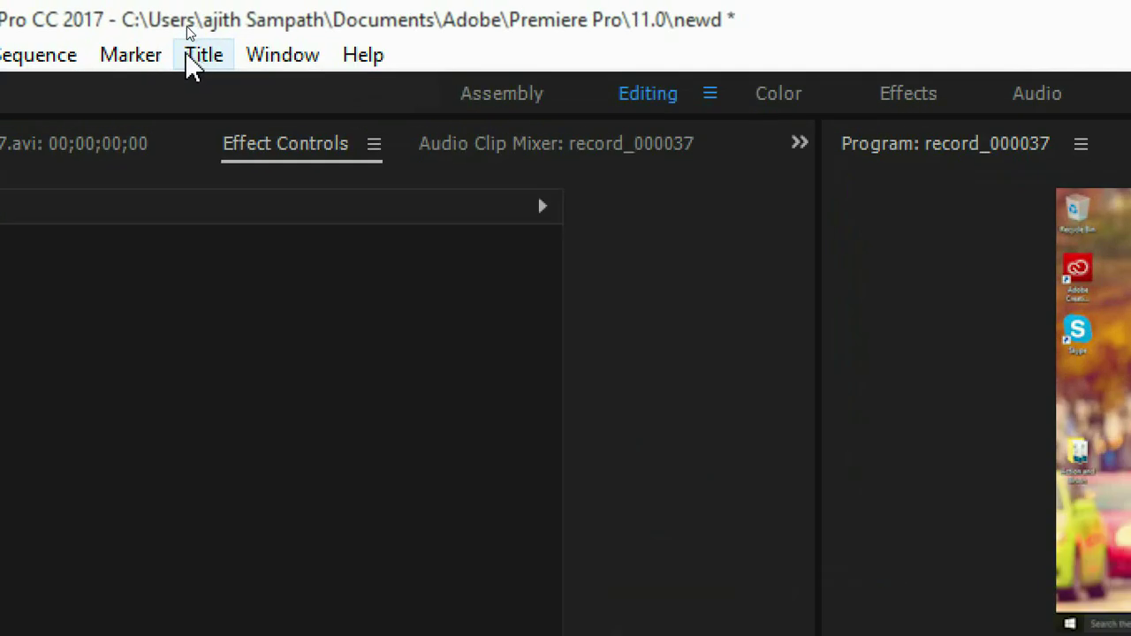
Step: Create a Default Still title and keep its default name Title 04
{"action": "left_click", "coordinate": [204, 55]}
{"action": "mouse_move", "coordinate": [548, 144]}
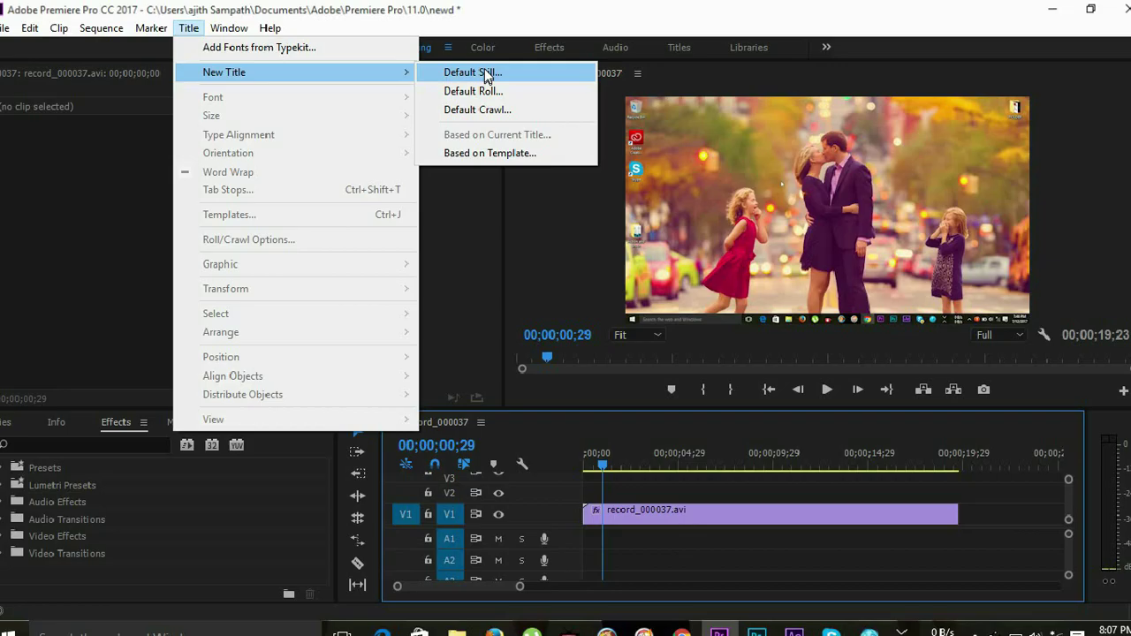
{"action": "left_click", "coordinate": [786, 148]}
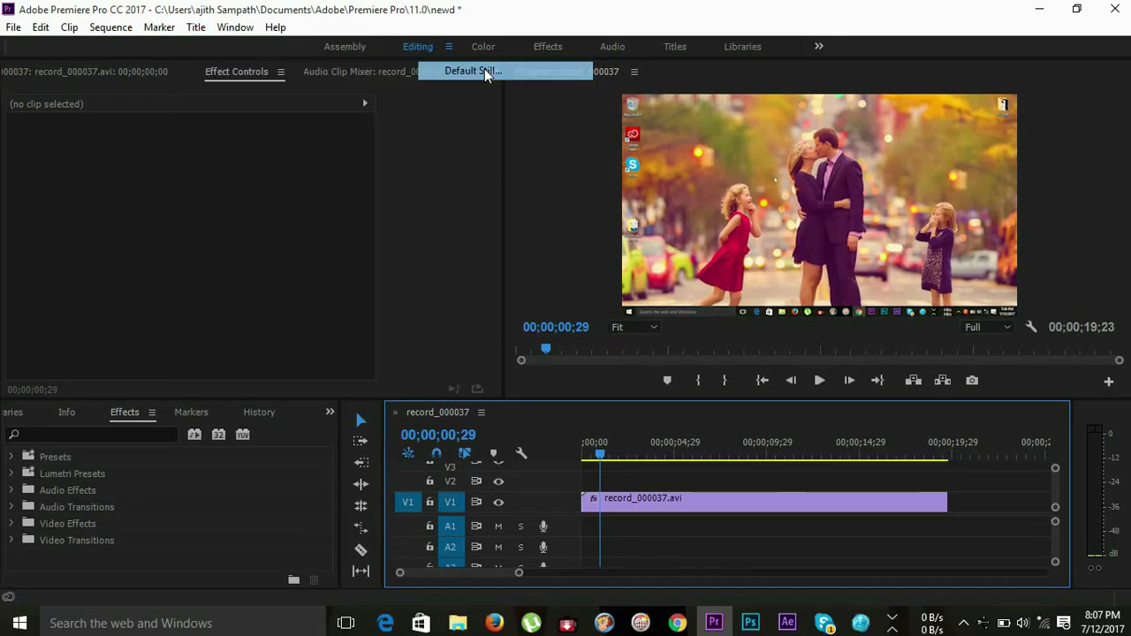
{"action": "left_click", "coordinate": [597, 387]}
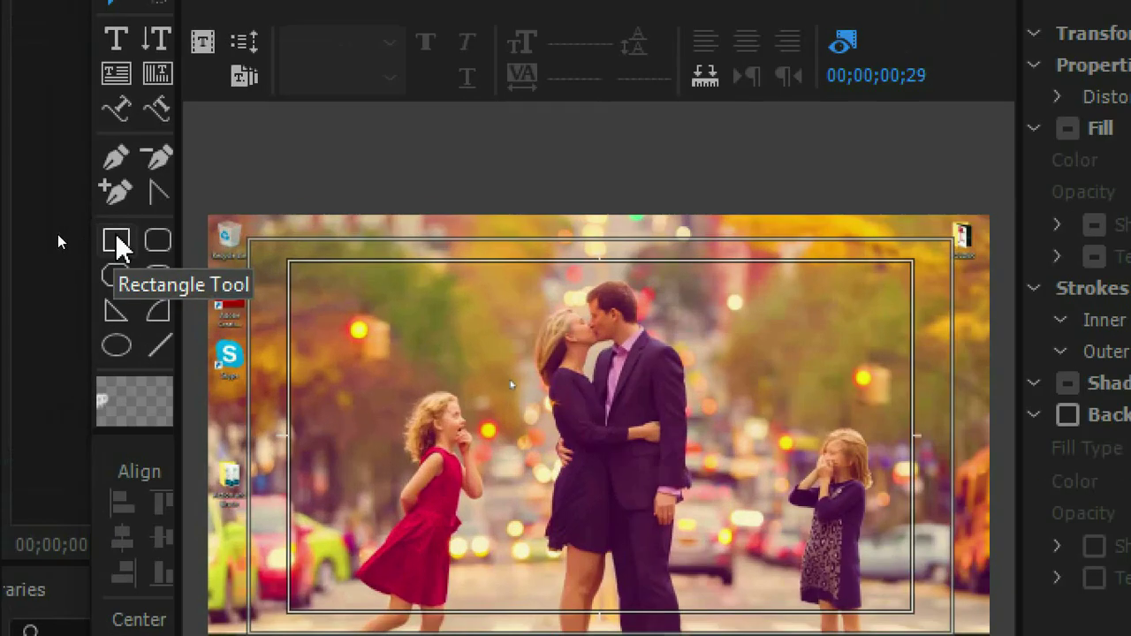
Step: Draw a wide rectangle in the lower third and fill it with blue 2A678D
{"action": "left_click", "coordinate": [117, 239]}
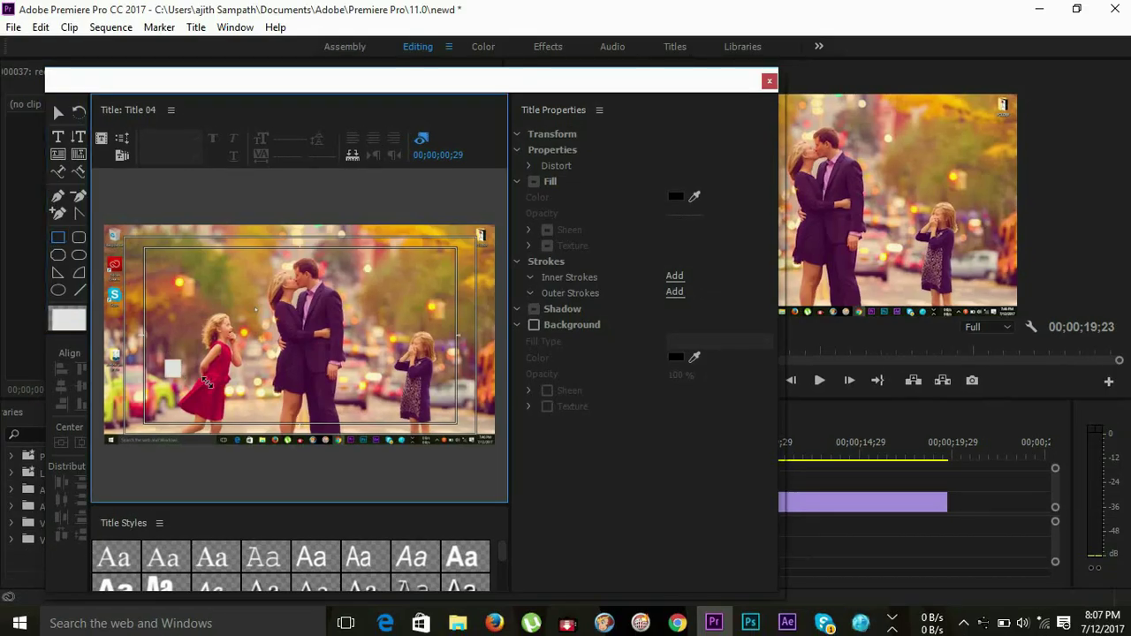
{"action": "left_click_drag", "start_coordinate": [164, 359], "coordinate": [337, 390]}
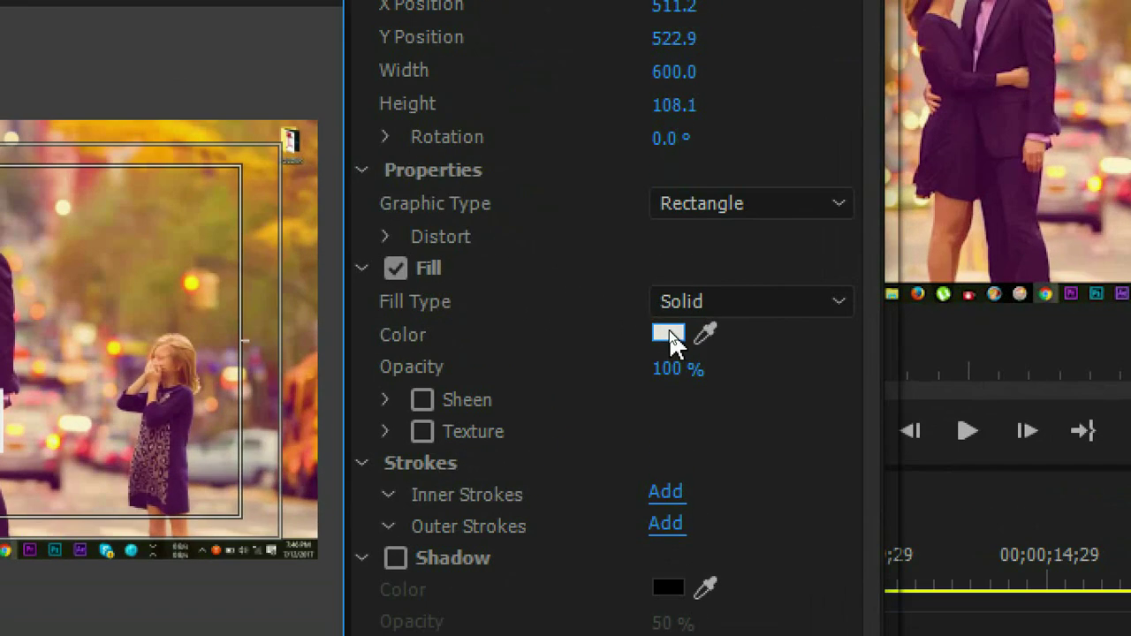
{"action": "left_click", "coordinate": [669, 340]}
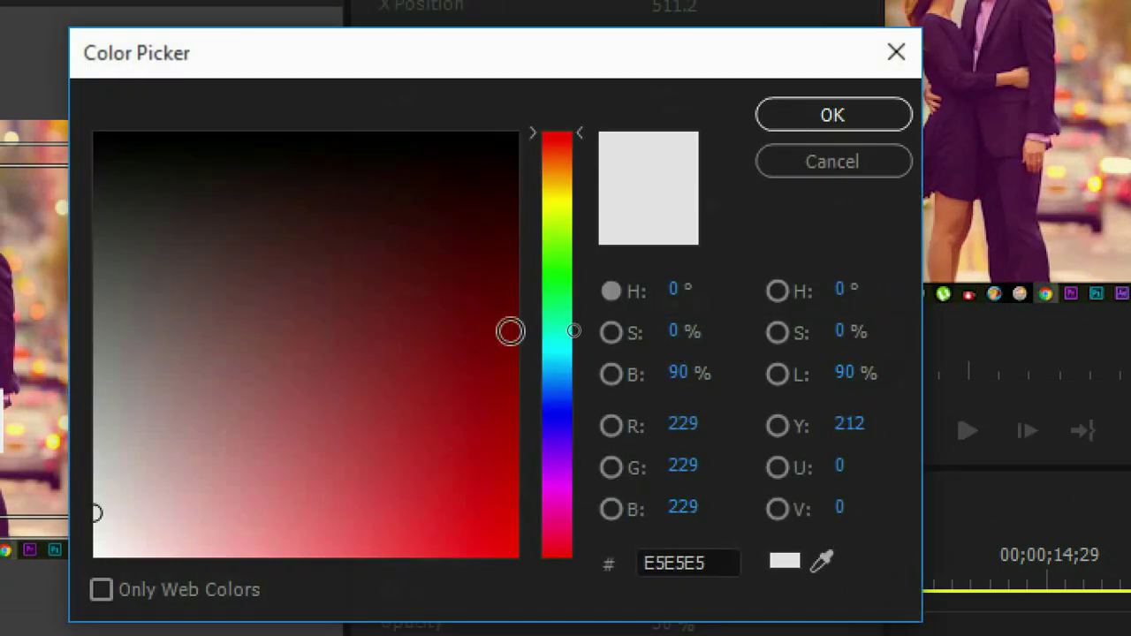
{"action": "left_click", "coordinate": [571, 373]}
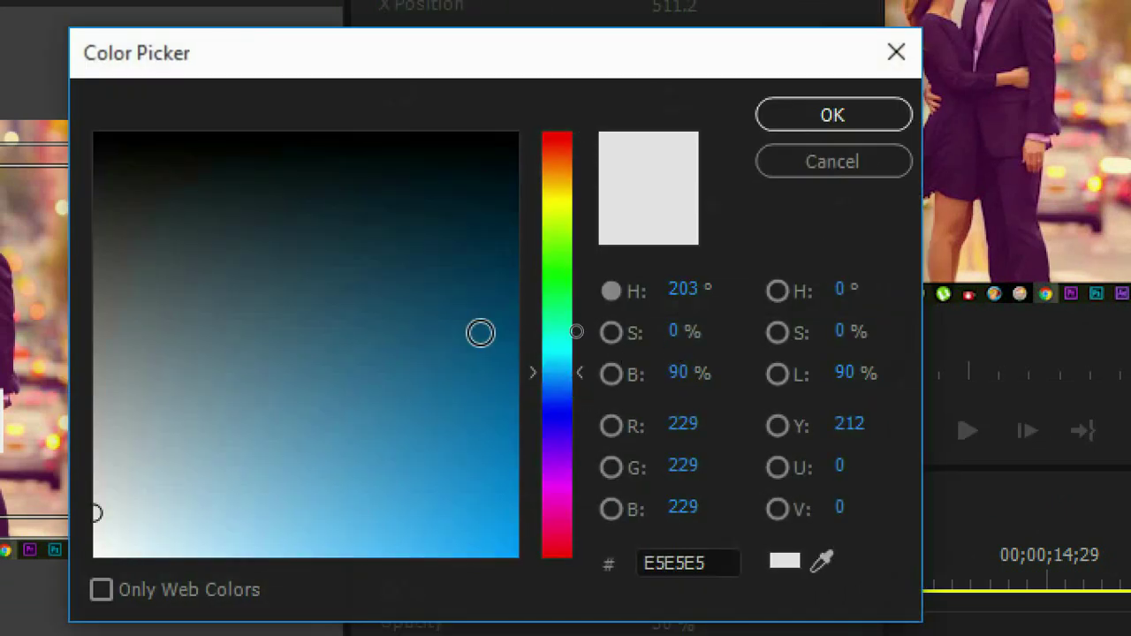
{"action": "left_click", "coordinate": [481, 332]}
{"action": "left_click", "coordinate": [493, 510]}
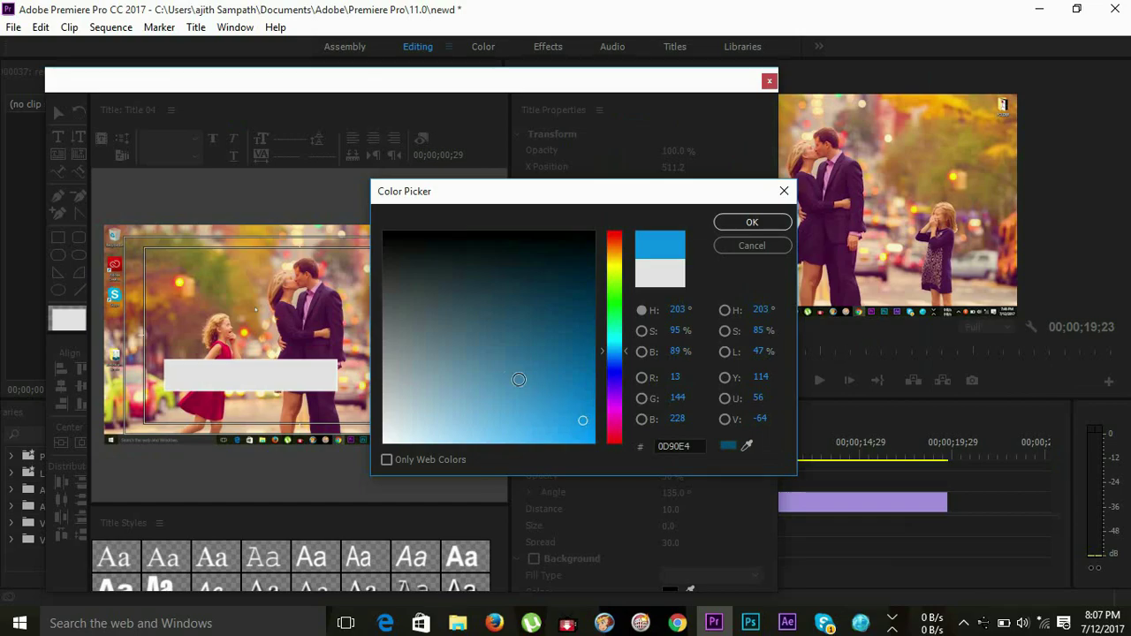
{"action": "left_click", "coordinate": [507, 375]}
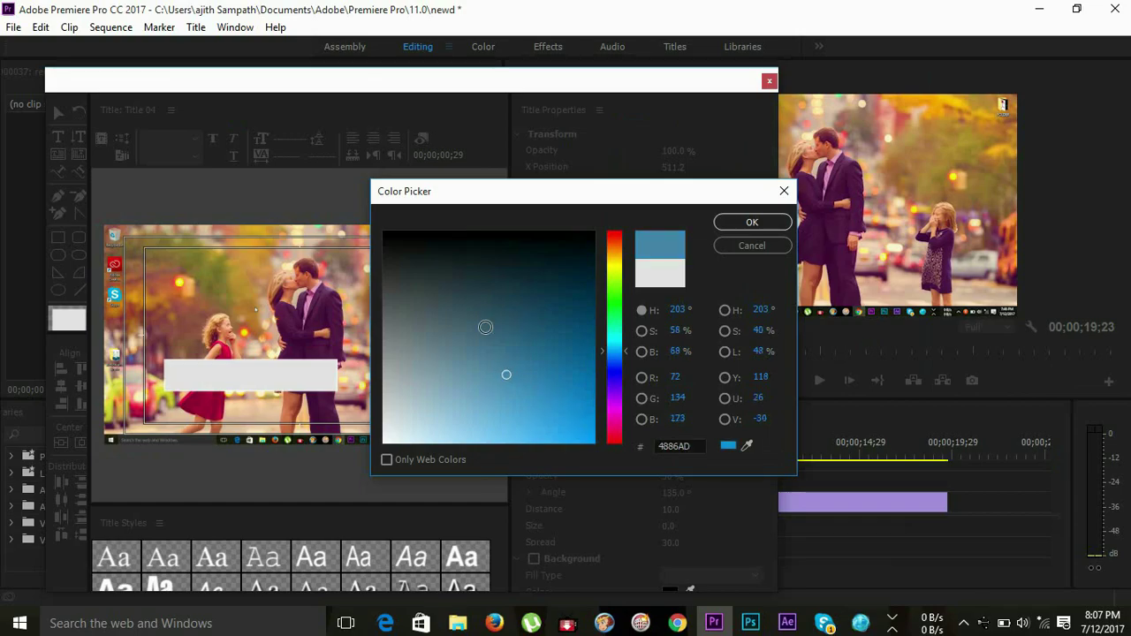
{"action": "left_click", "coordinate": [517, 324]}
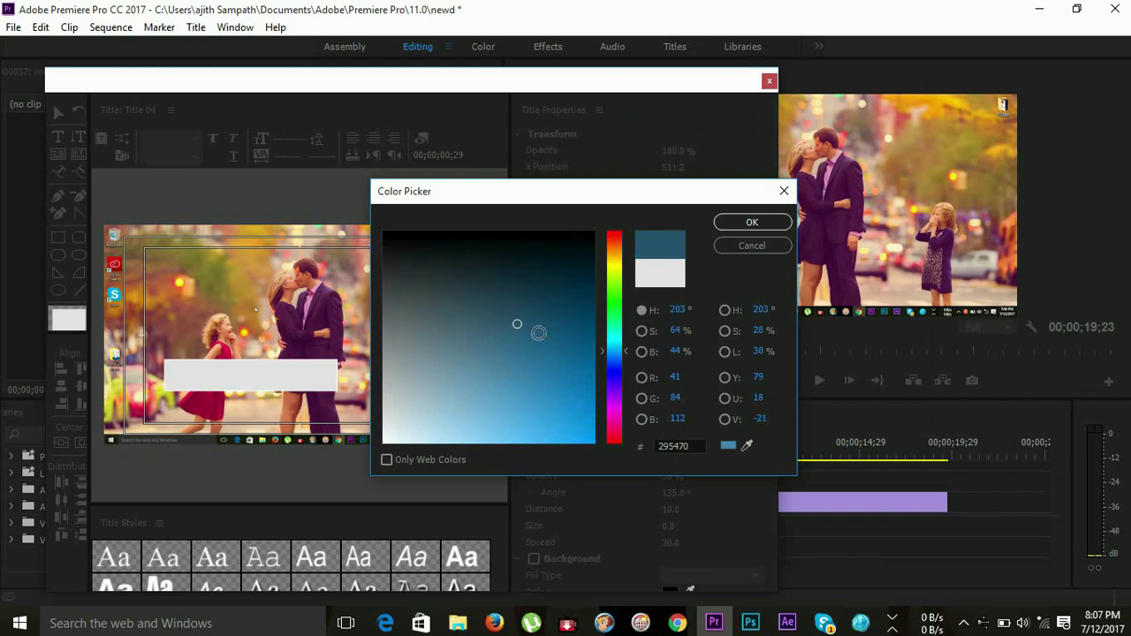
{"action": "left_click", "coordinate": [531, 347]}
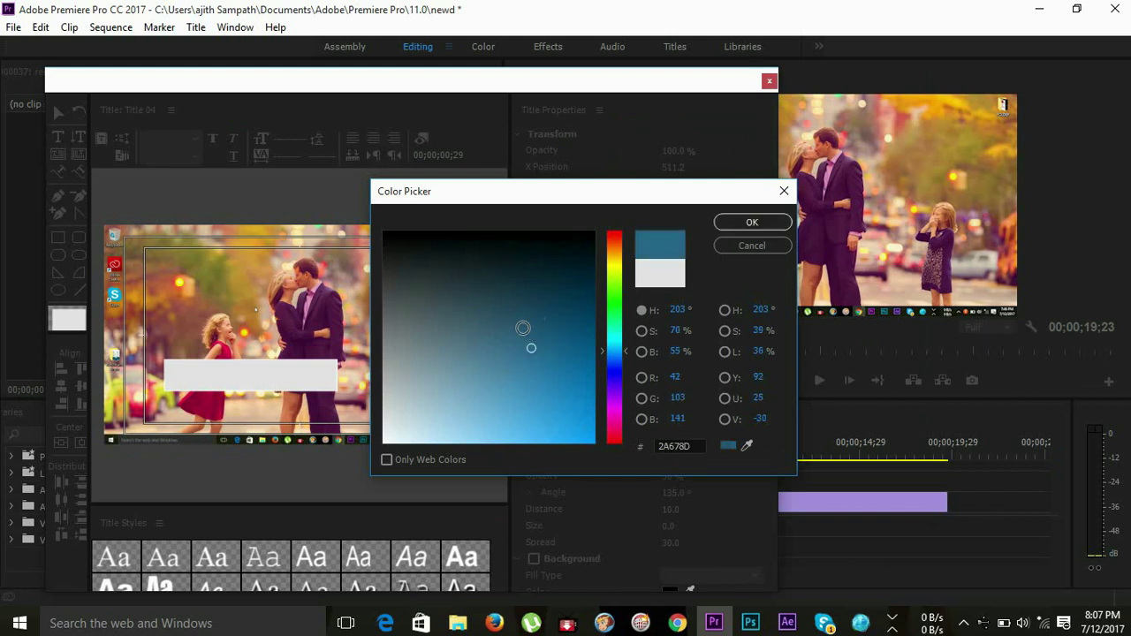
{"action": "left_click", "coordinate": [740, 224]}
{"action": "left_click", "coordinate": [439, 325]}
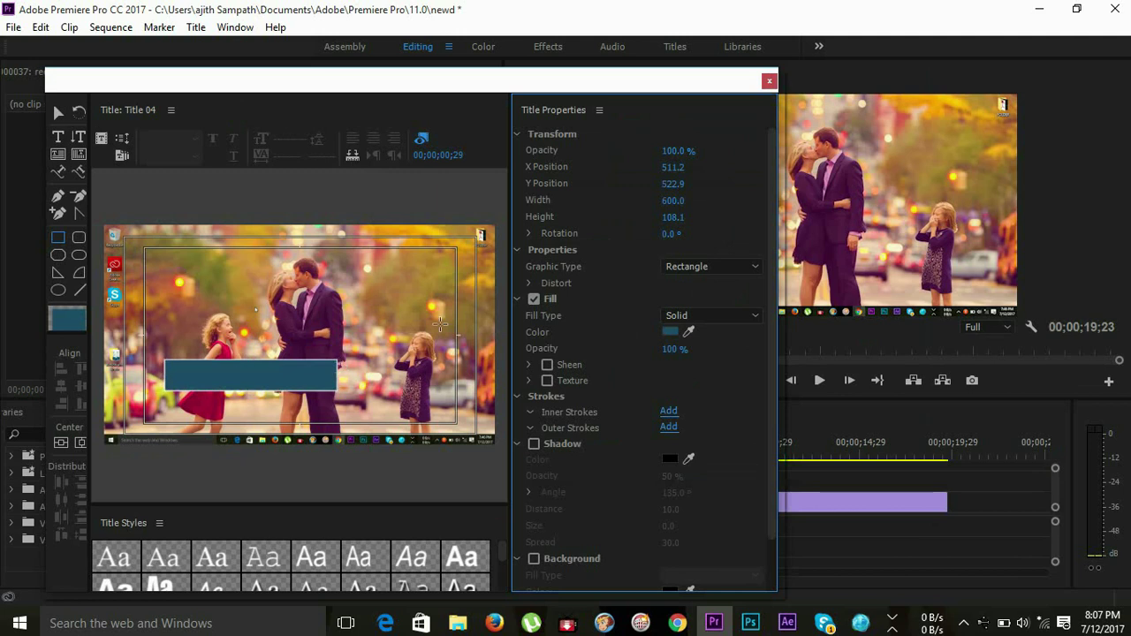
Step: Draw a second rectangle and fill it with orange F96D07
{"action": "left_click_drag", "start_coordinate": [212, 283], "coordinate": [328, 312]}
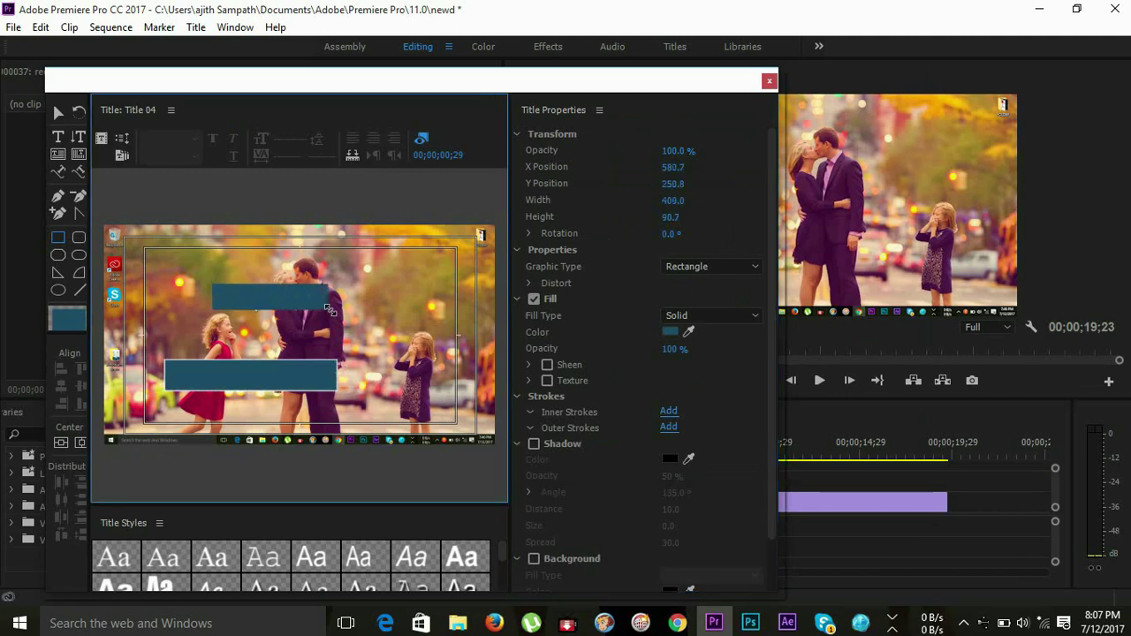
{"action": "left_click", "coordinate": [671, 333]}
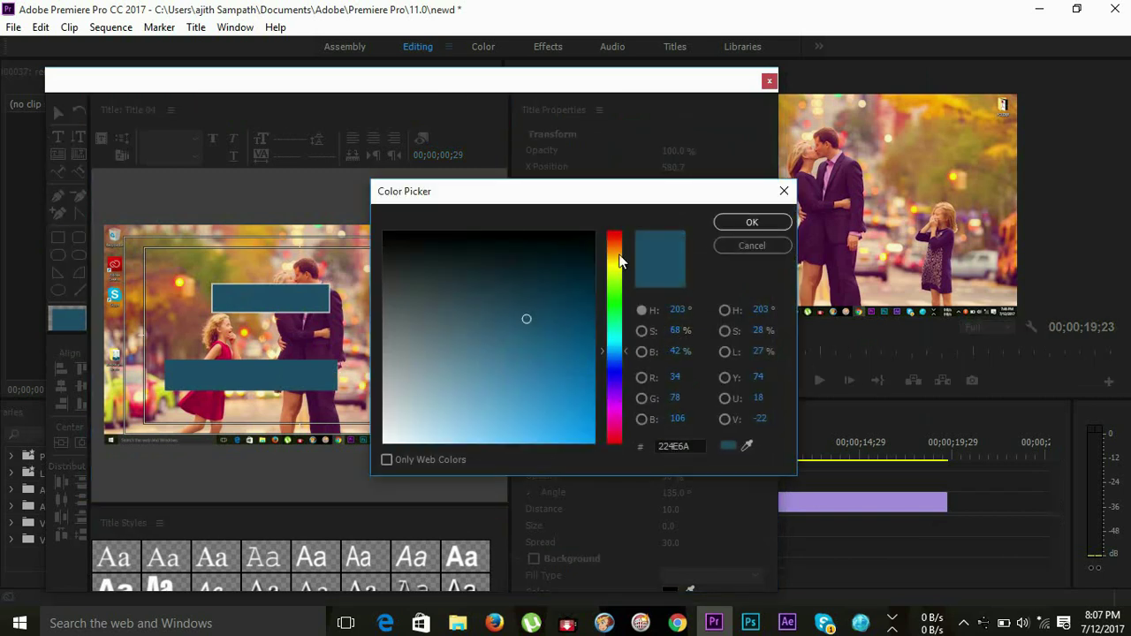
{"action": "left_click", "coordinate": [616, 247]}
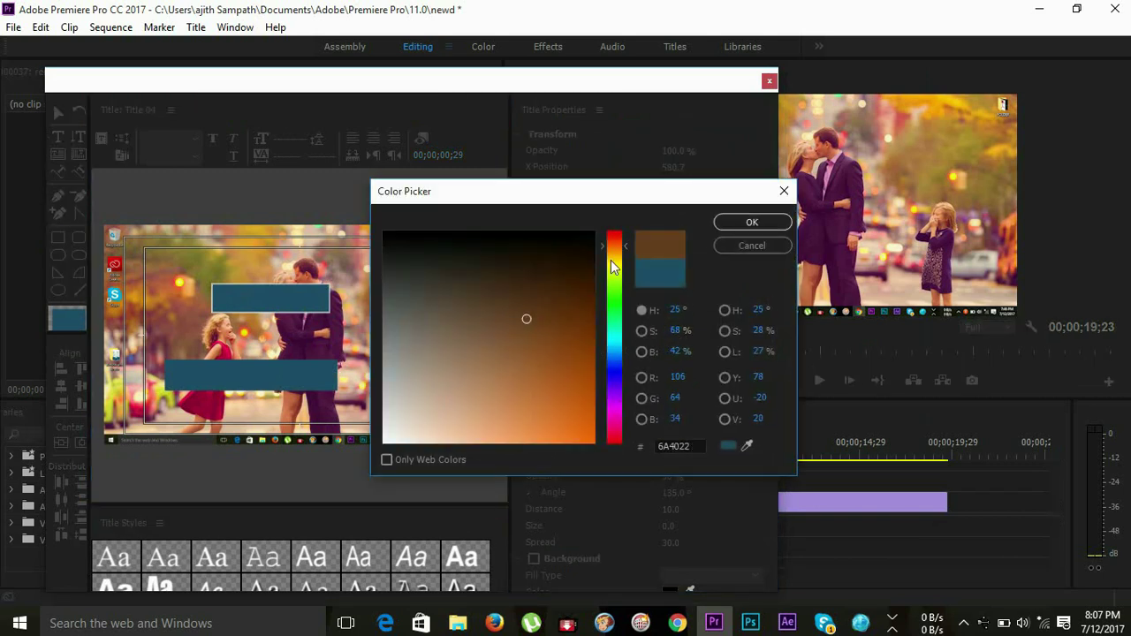
{"action": "left_click", "coordinate": [588, 437]}
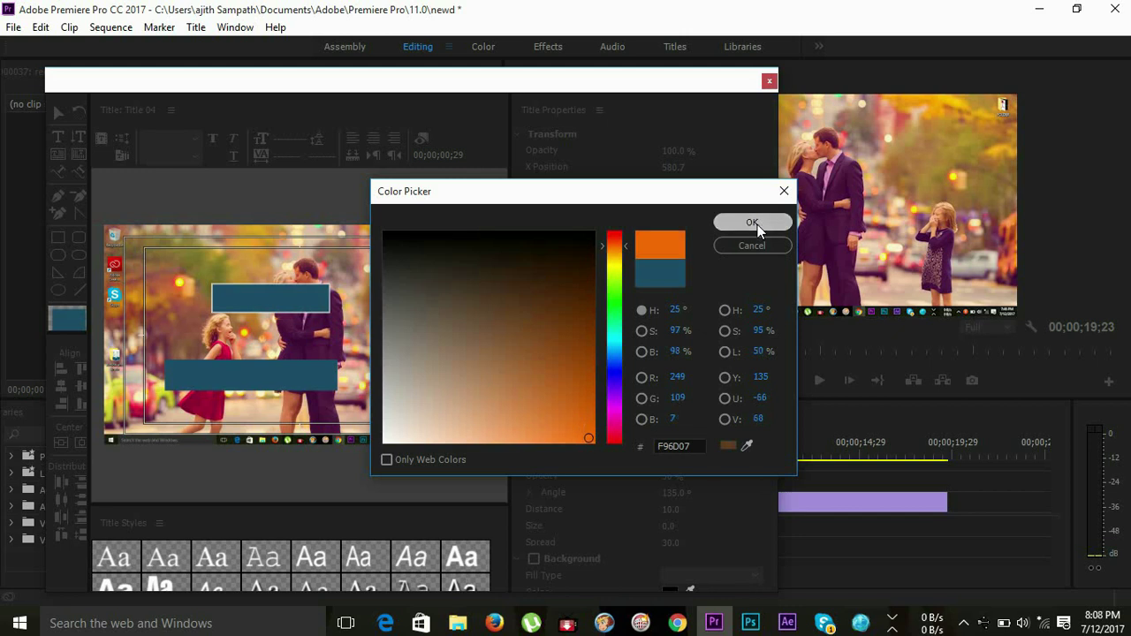
{"action": "left_click", "coordinate": [753, 223]}
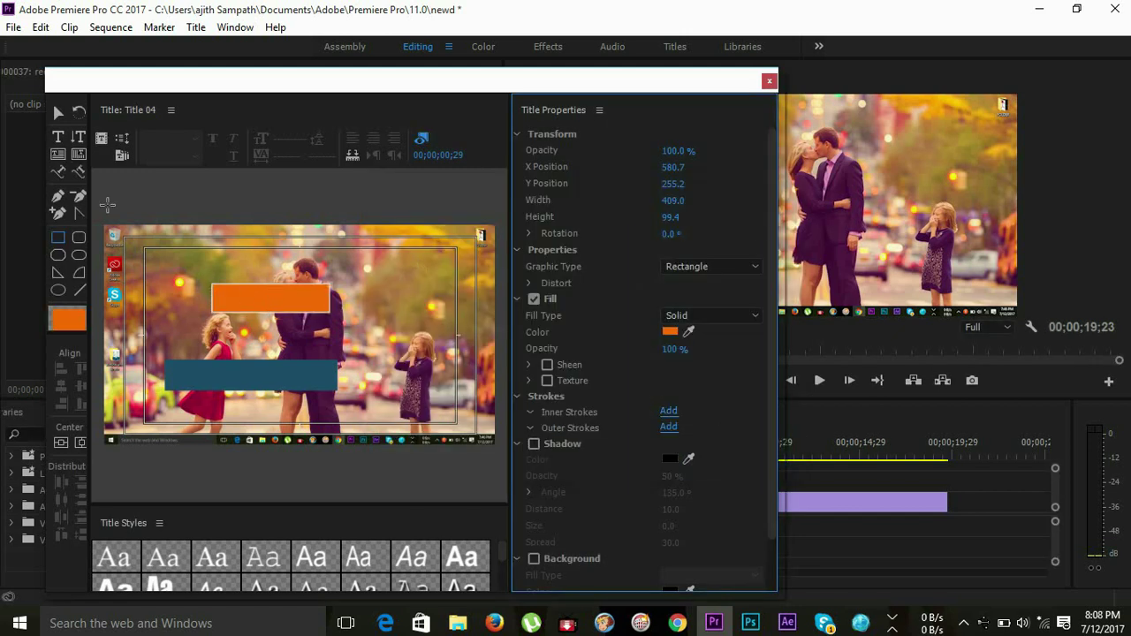
Step: Move the orange bar down onto the right side of the blue bar
{"action": "left_click", "coordinate": [59, 107]}
{"action": "left_click_drag", "start_coordinate": [246, 282], "coordinate": [257, 374]}
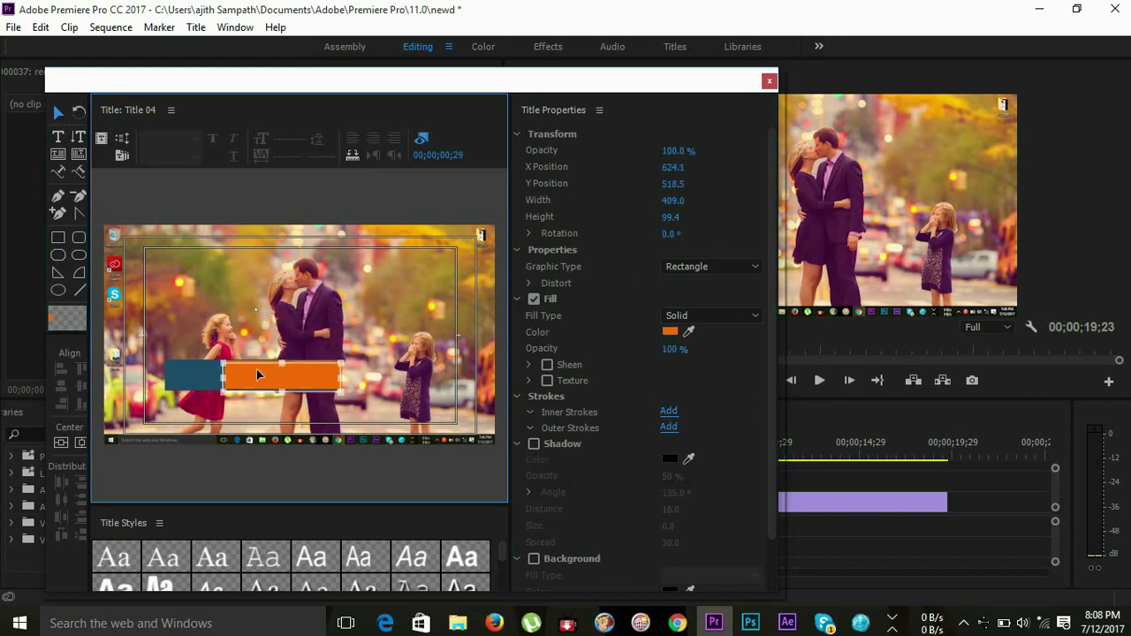
{"action": "left_click", "coordinate": [227, 325]}
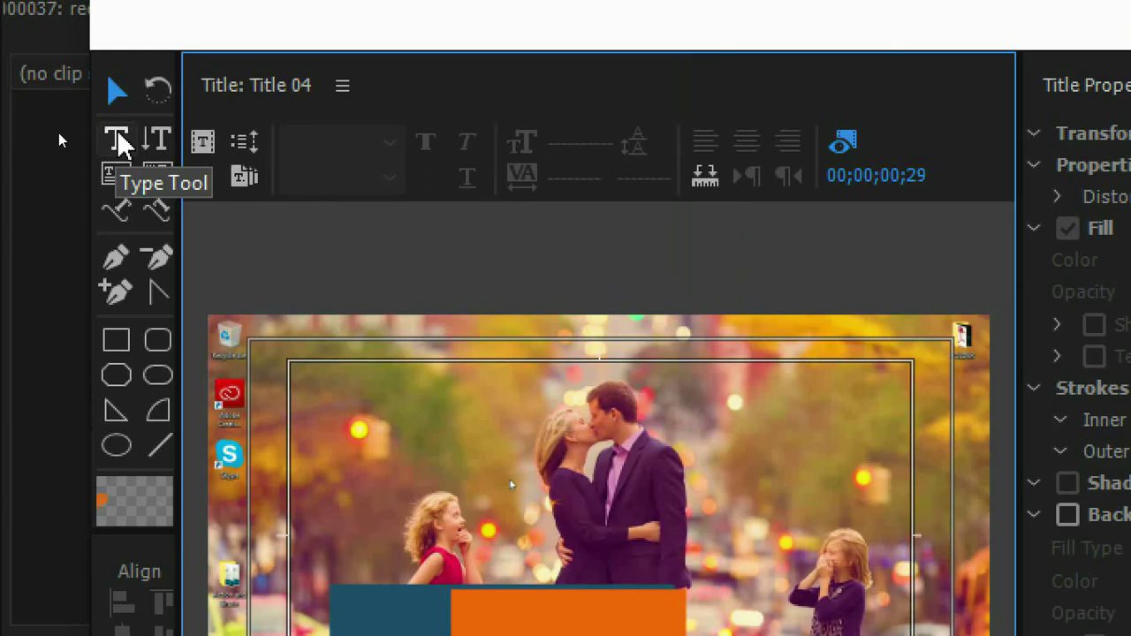
Step: Type 'Tricks and Tutorials' on the canvas in Arial Rounded MT Bold
{"action": "left_click", "coordinate": [117, 139]}
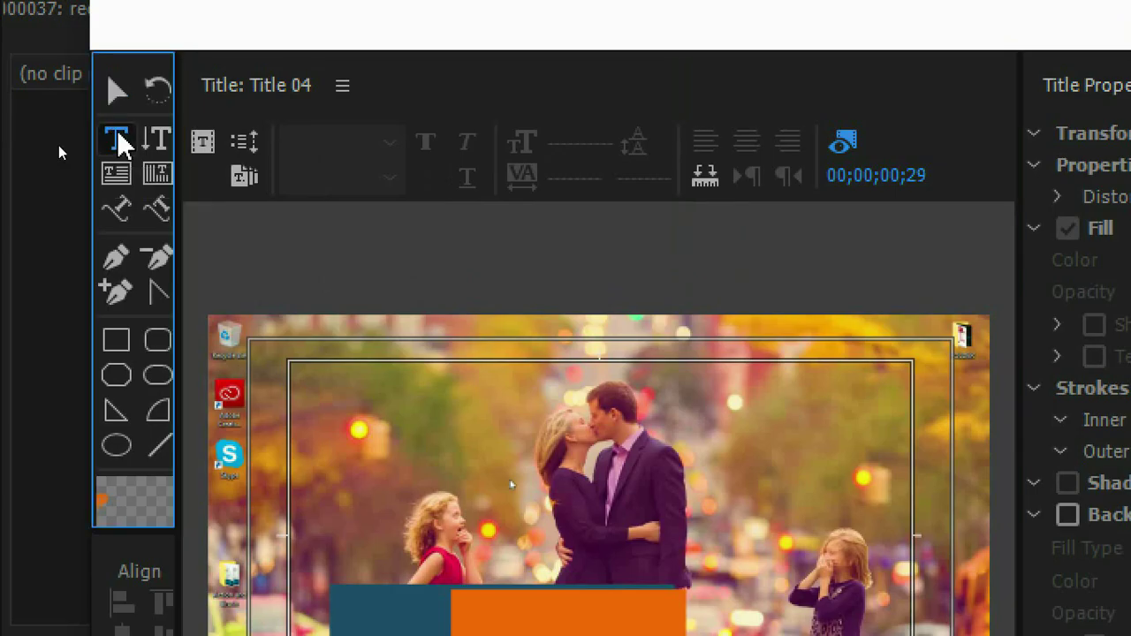
{"action": "left_click", "coordinate": [419, 447]}
{"action": "left_click", "coordinate": [389, 142]}
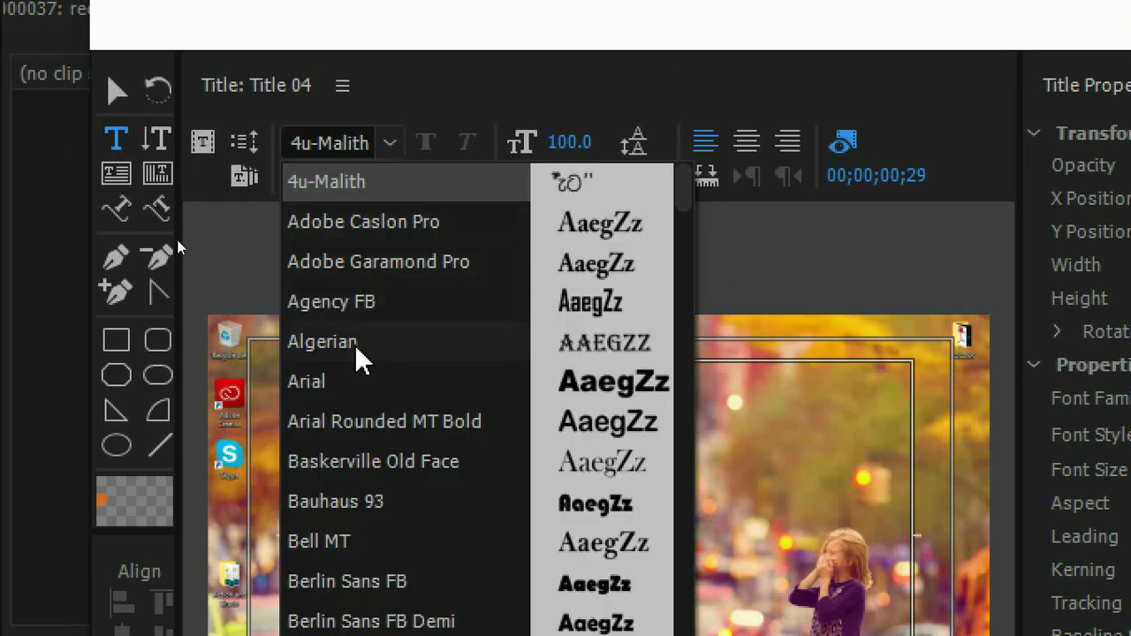
{"action": "left_click", "coordinate": [353, 423]}
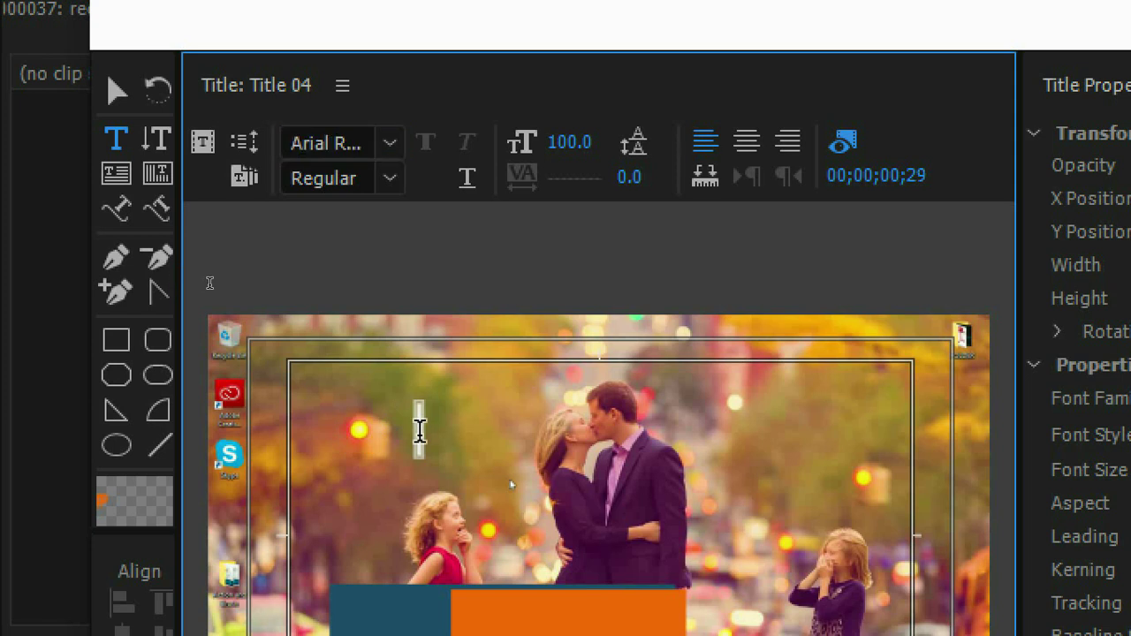
{"action": "type", "text": "Tricks"}
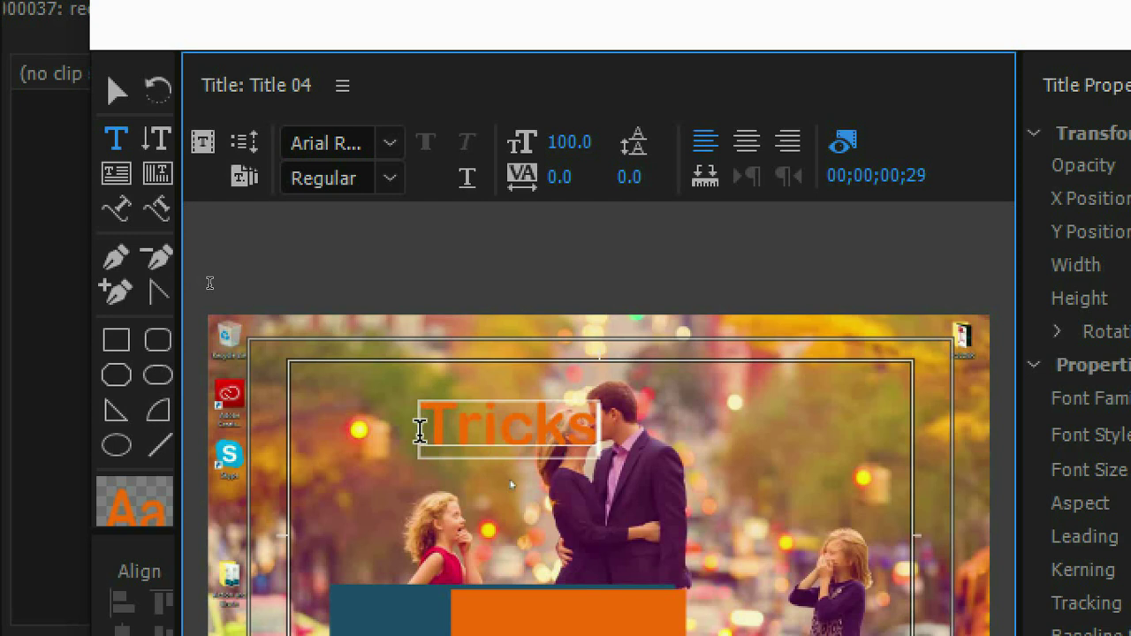
{"action": "type", "text": " and"}
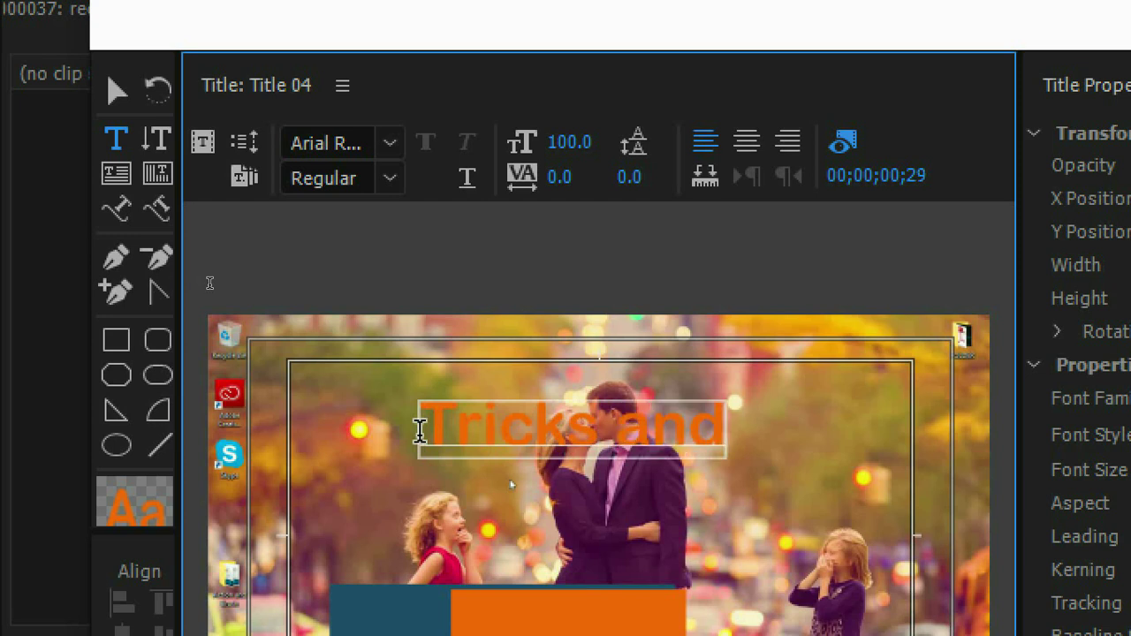
{"action": "type", "text": " T"}
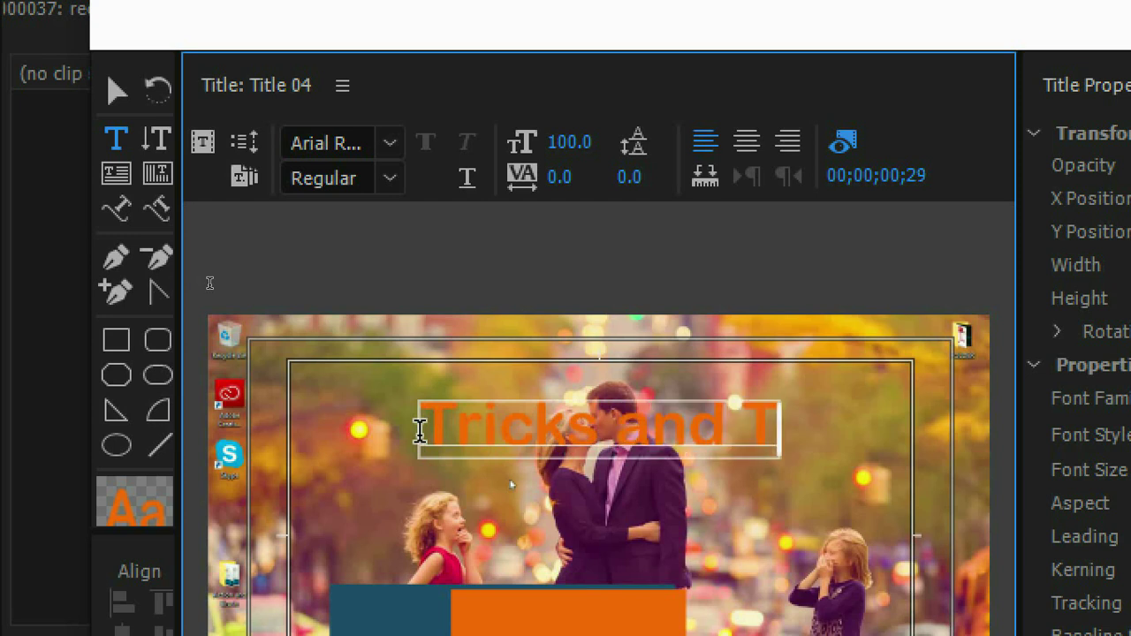
{"action": "type", "text": "utorials"}
Step: Reduce the title's font size and try Arial Narrow, then Cooper Black
{"action": "mouse_move", "coordinate": [588, 161]}
{"action": "left_mouse_down"}
{"action": "mouse_move", "coordinate": [555, 161]}
{"action": "mouse_move", "coordinate": [576, 145]}
{"action": "left_mouse_up"}
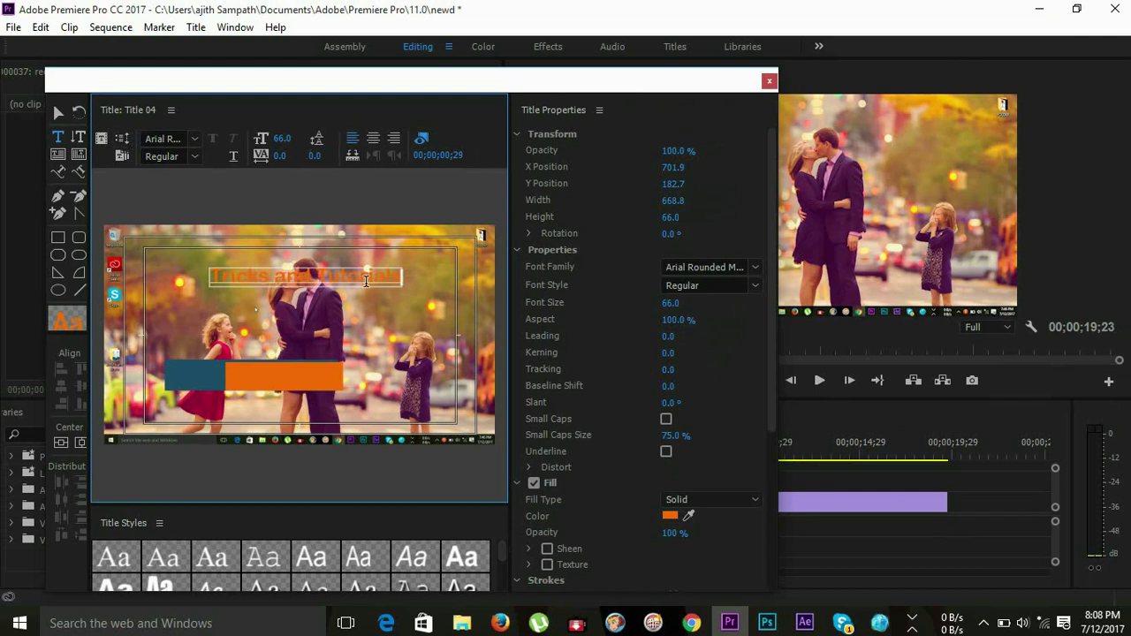
{"action": "left_click", "coordinate": [192, 140]}
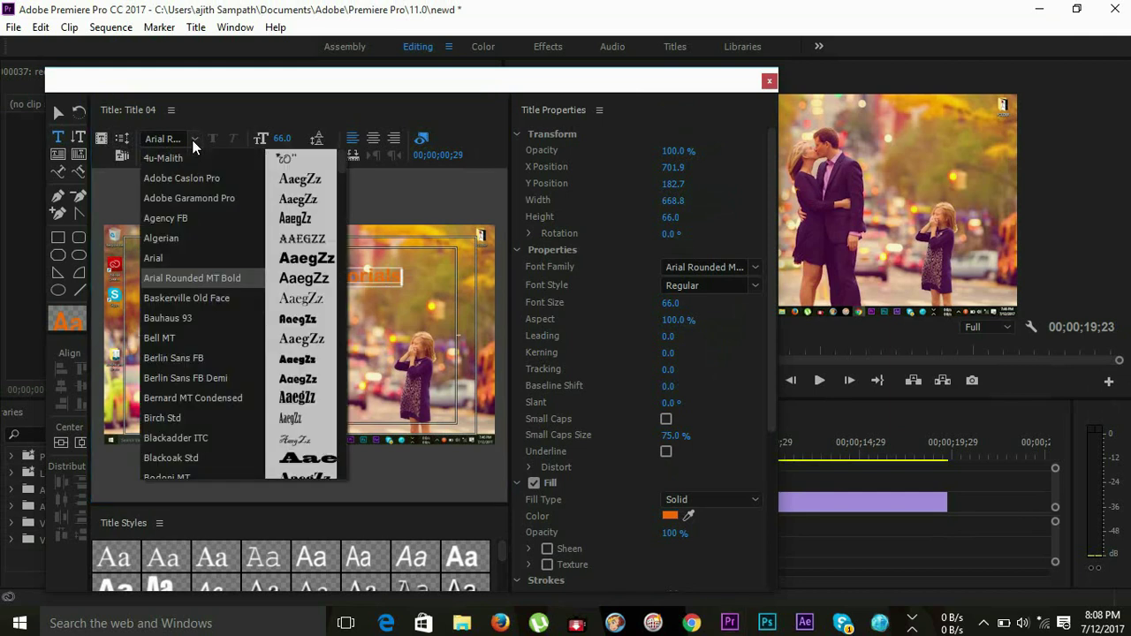
{"action": "left_click", "coordinate": [177, 257]}
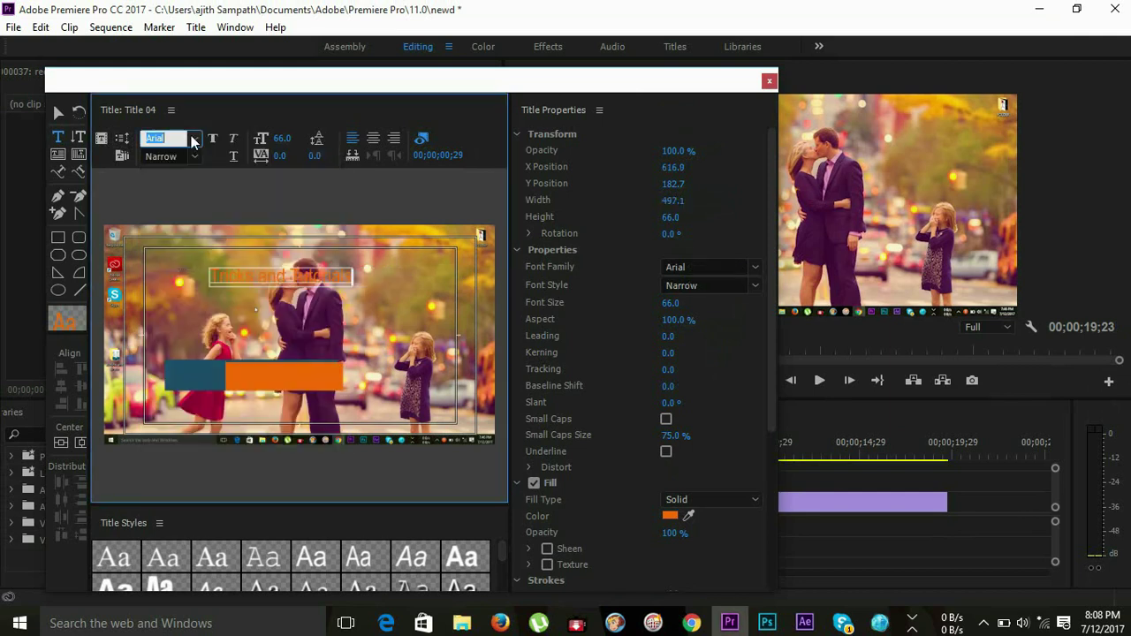
{"action": "left_click", "coordinate": [193, 140]}
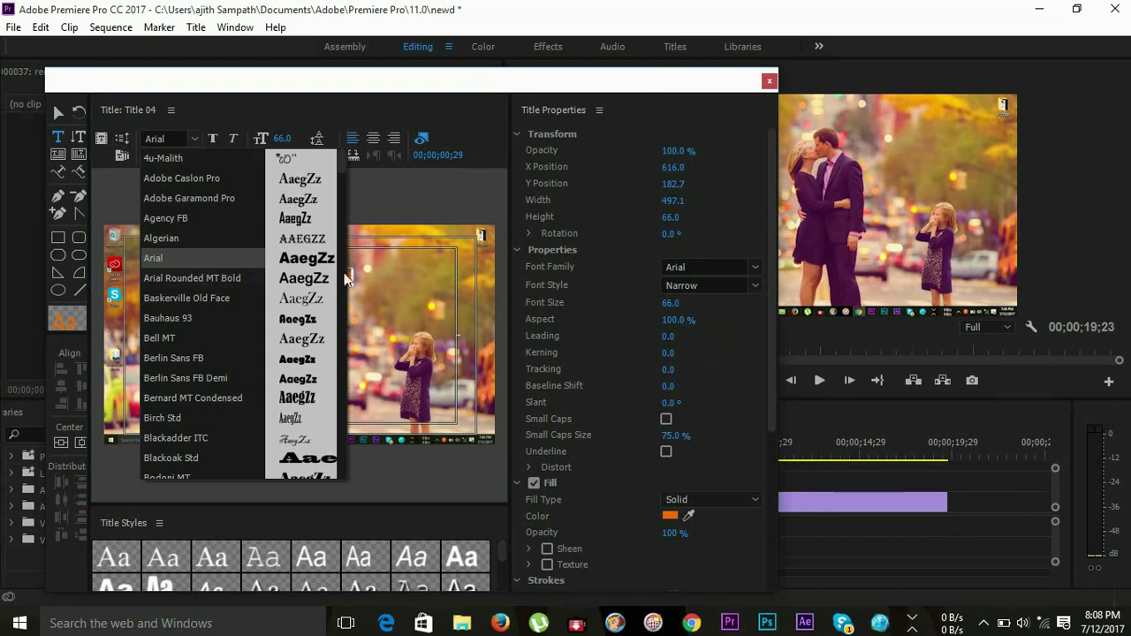
{"action": "scroll", "coordinate": [339, 176], "scroll_direction": "down", "scroll_amount": 2}
{"action": "left_click_drag", "start_coordinate": [339, 177], "coordinate": [340, 213]}
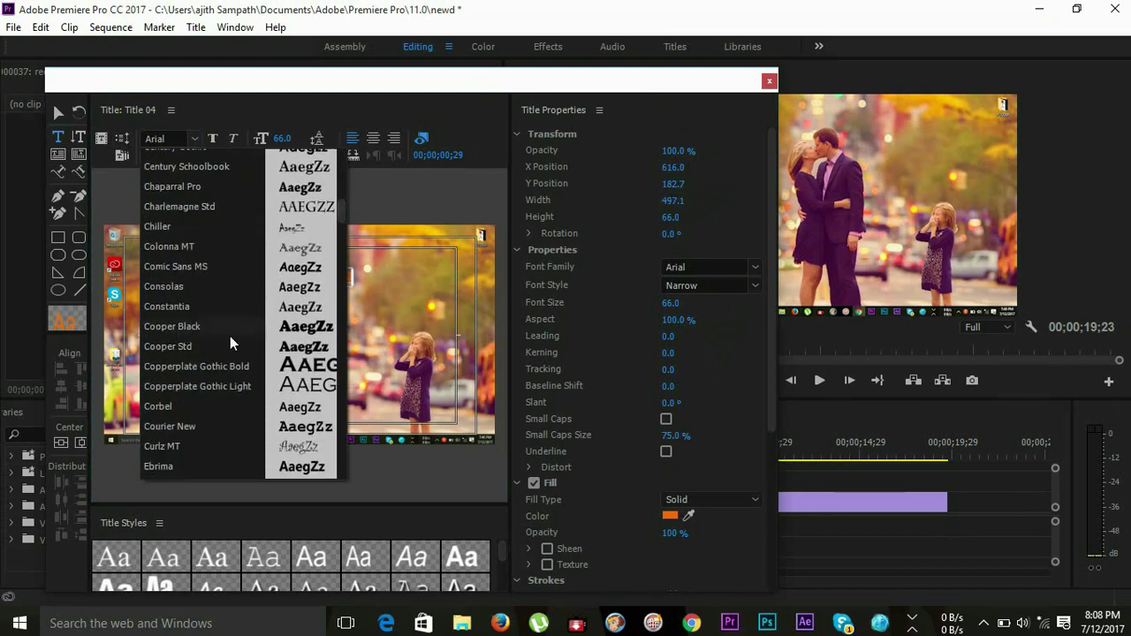
{"action": "left_click", "coordinate": [173, 326]}
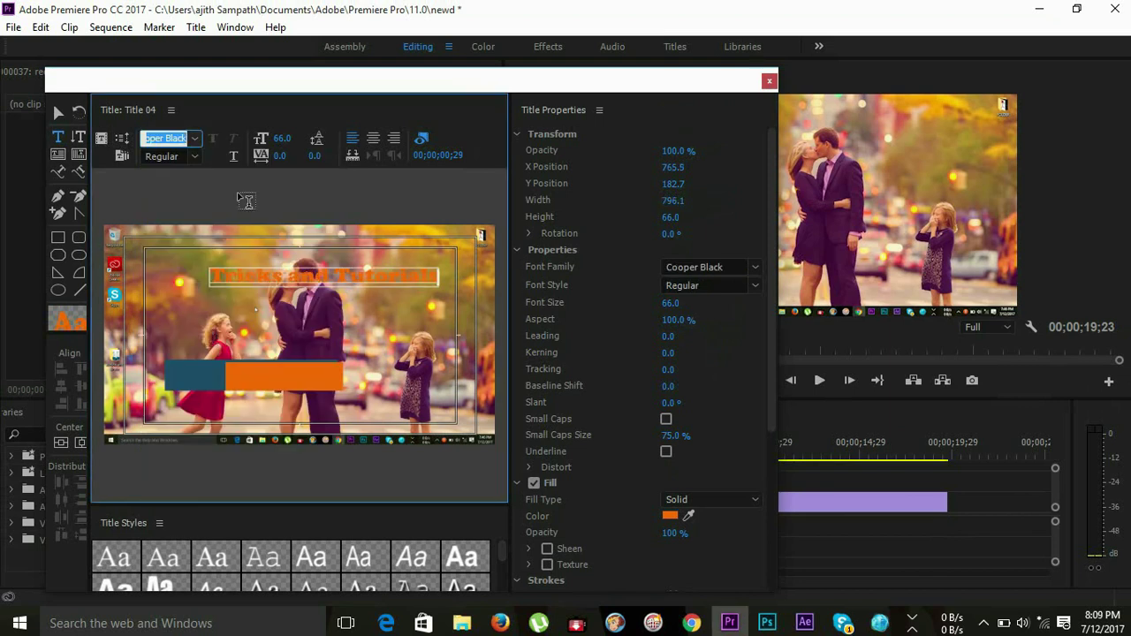
Step: Switch the title font to Franklin Gothic and set its size to 54
{"action": "mouse_move", "coordinate": [282, 139]}
{"action": "left_mouse_down"}
{"action": "mouse_move", "coordinate": [256, 138]}
{"action": "mouse_move", "coordinate": [286, 139]}
{"action": "left_mouse_up"}
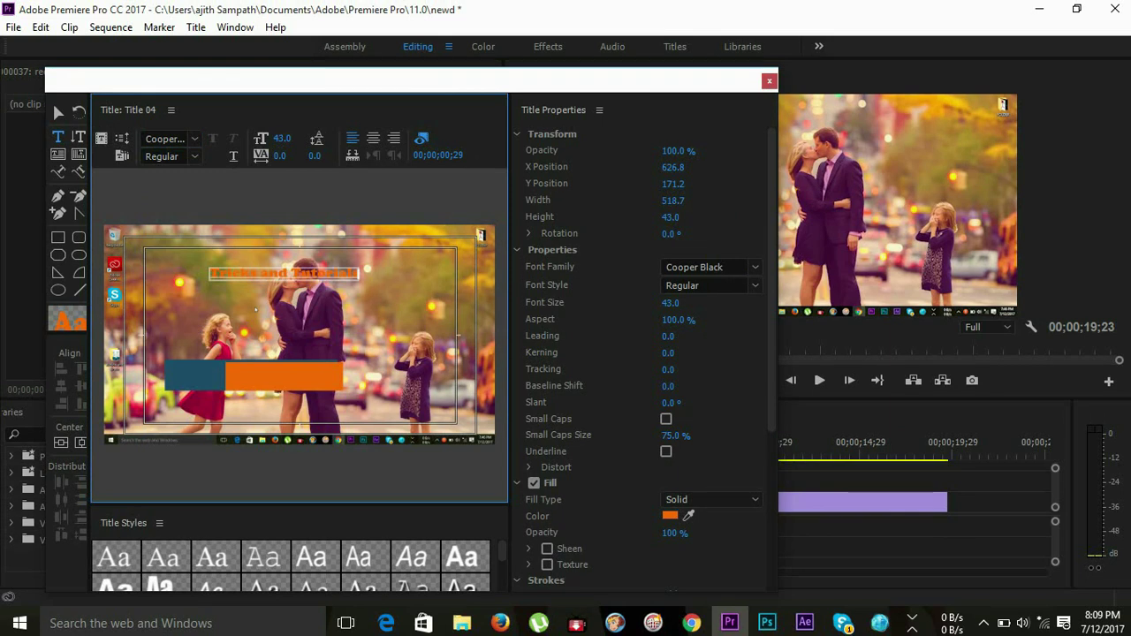
{"action": "left_click", "coordinate": [193, 139]}
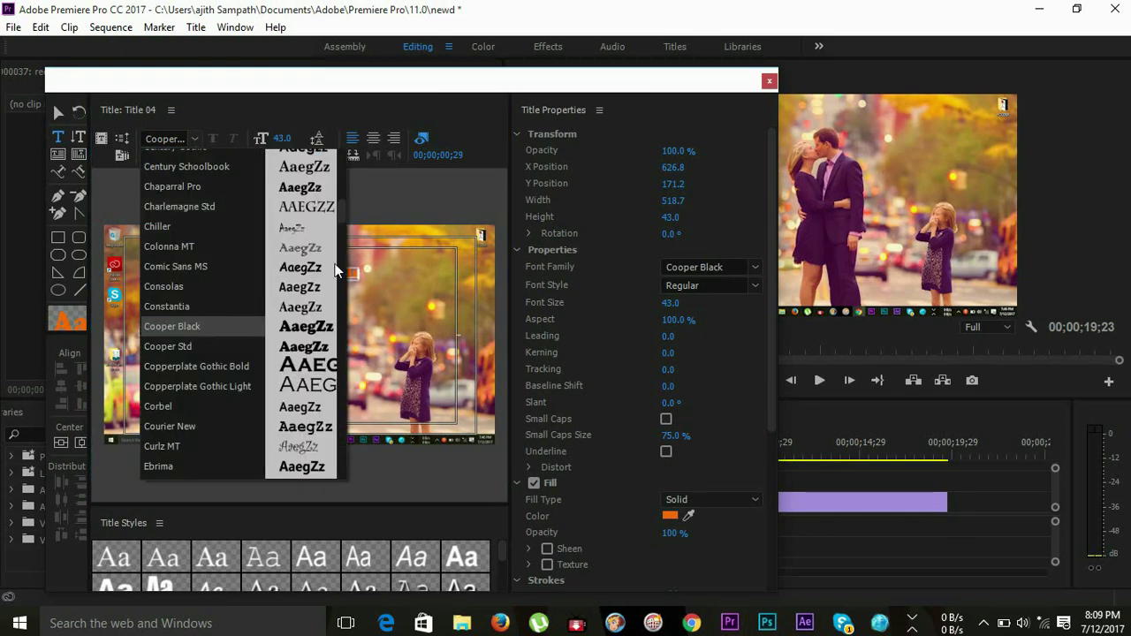
{"action": "left_click_drag", "start_coordinate": [340, 215], "coordinate": [345, 247]}
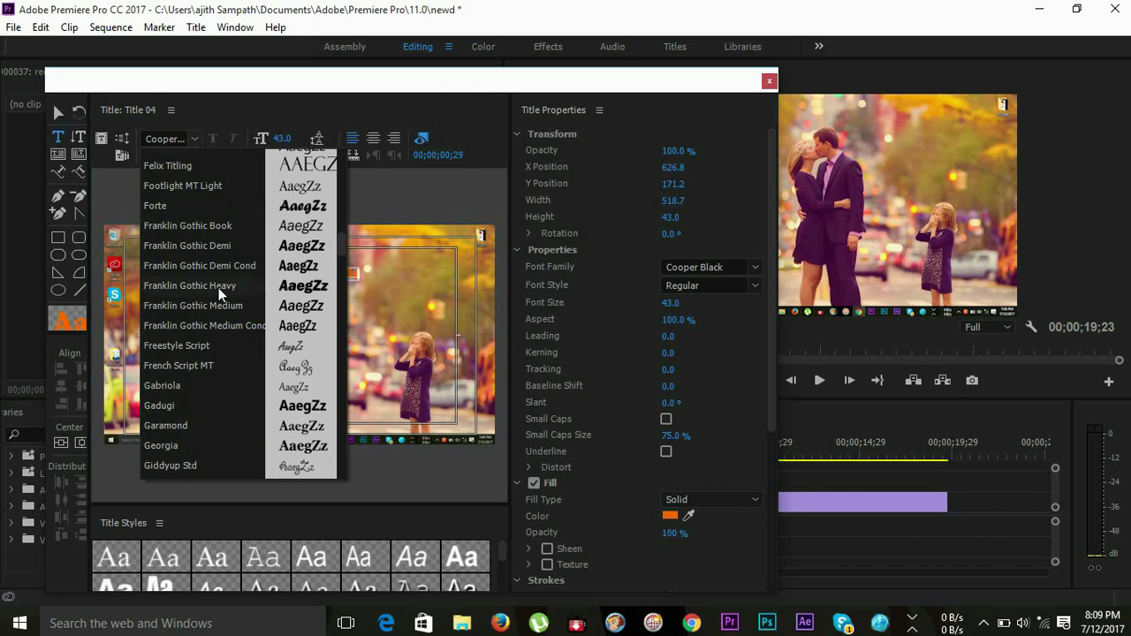
{"action": "left_click", "coordinate": [219, 285]}
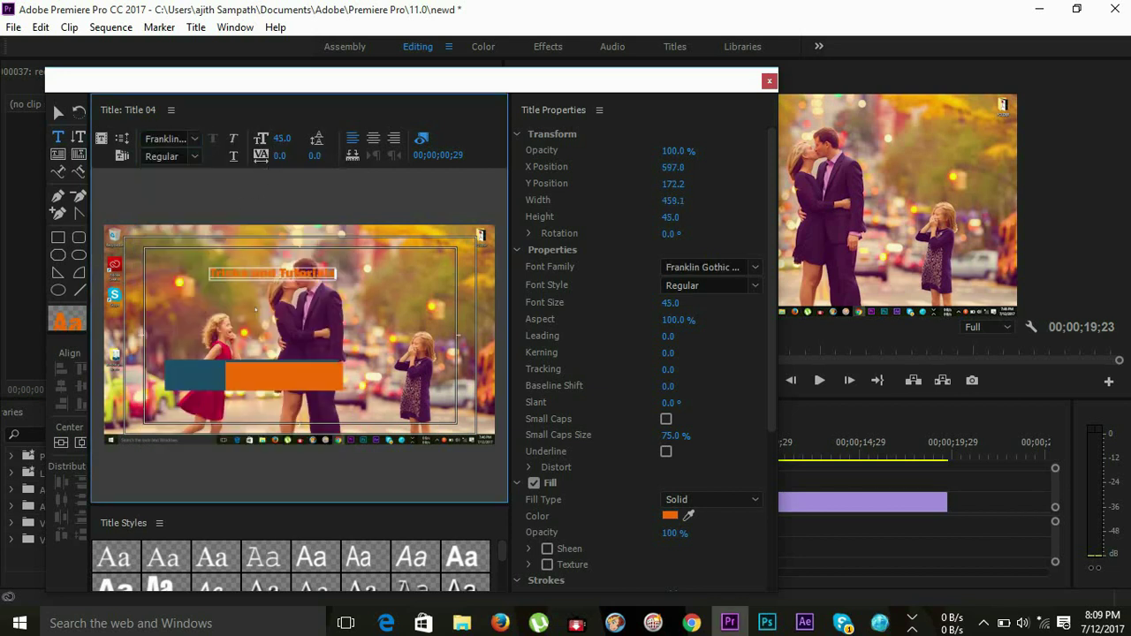
{"action": "left_click_drag", "start_coordinate": [282, 138], "coordinate": [290, 139]}
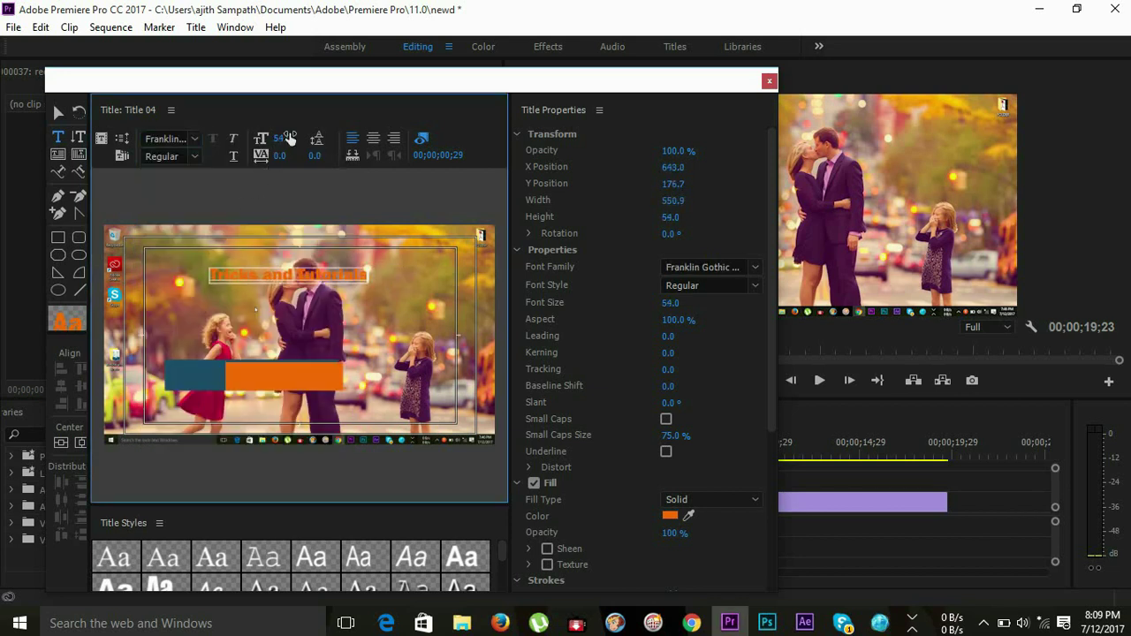
Step: Change the title text fill colour to white
{"action": "left_click", "coordinate": [670, 516]}
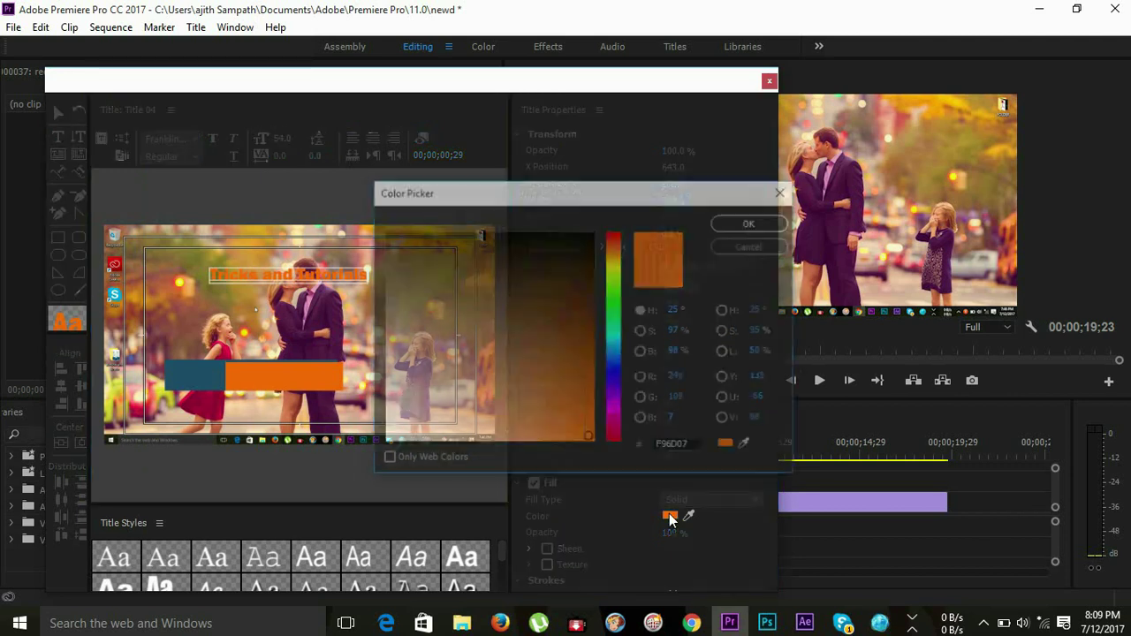
{"action": "left_click", "coordinate": [578, 257]}
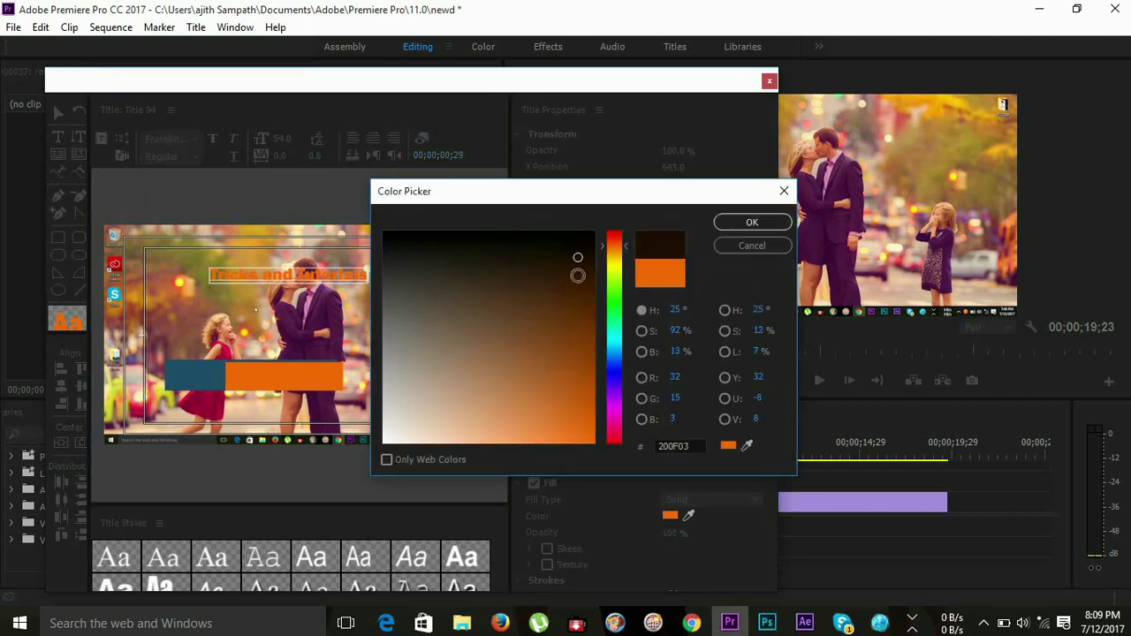
{"action": "left_click", "coordinate": [394, 433]}
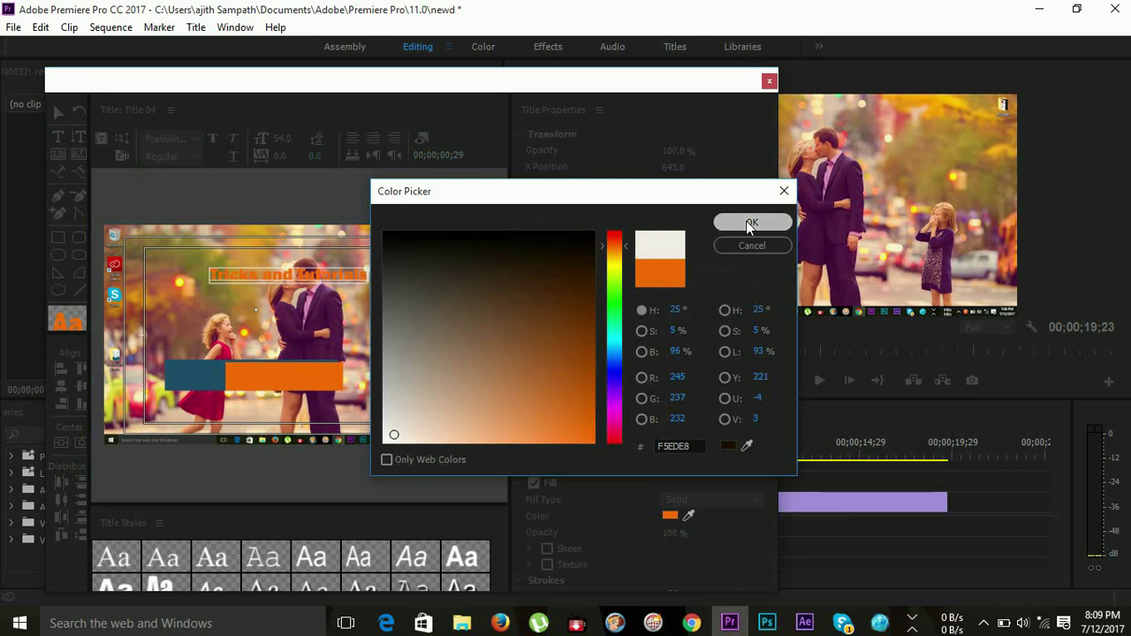
{"action": "left_click", "coordinate": [751, 222]}
Step: Move the text onto the bars and widen the orange bar to 483.2 × 79.5
{"action": "left_click", "coordinate": [53, 112]}
{"action": "mouse_move", "coordinate": [246, 277]}
{"action": "left_mouse_down"}
{"action": "mouse_move", "coordinate": [187, 399]}
{"action": "mouse_move", "coordinate": [215, 376]}
{"action": "left_mouse_up"}
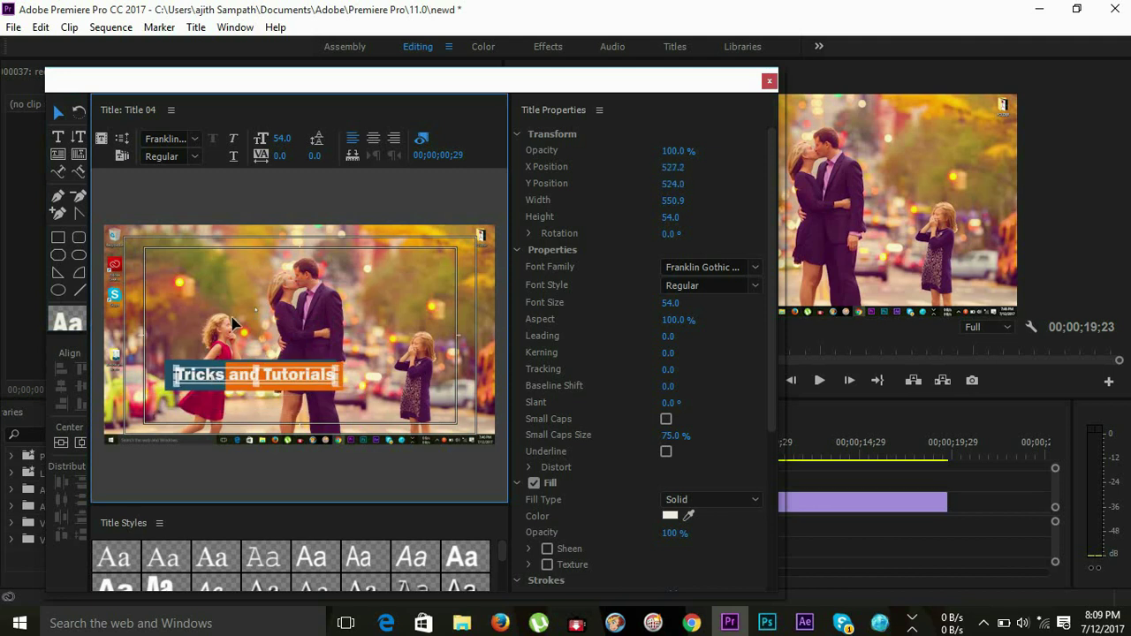
{"action": "left_click", "coordinate": [248, 368]}
{"action": "mouse_move", "coordinate": [334, 381]}
{"action": "left_mouse_down"}
{"action": "mouse_move", "coordinate": [280, 387]}
{"action": "mouse_move", "coordinate": [279, 364]}
{"action": "mouse_move", "coordinate": [343, 376]}
{"action": "left_mouse_up"}
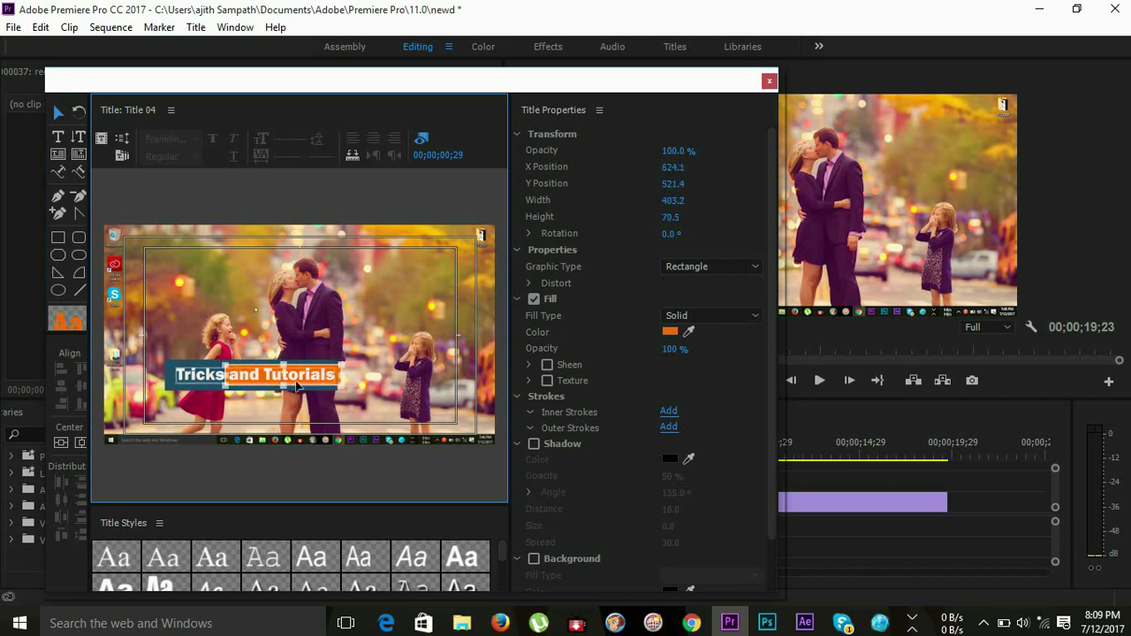
Step: Narrow the orange bar's left edge and resize the blue bar to 634.7 × 90.7
{"action": "left_click_drag", "start_coordinate": [223, 376], "coordinate": [263, 376]}
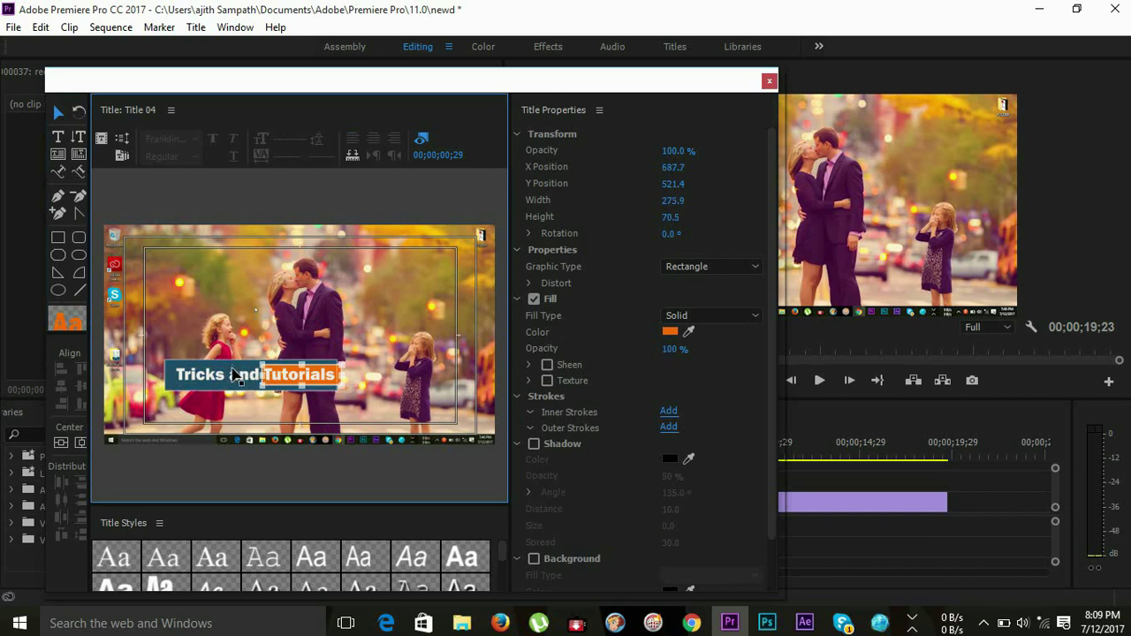
{"action": "left_click", "coordinate": [343, 378]}
{"action": "left_click_drag", "start_coordinate": [339, 378], "coordinate": [353, 380]}
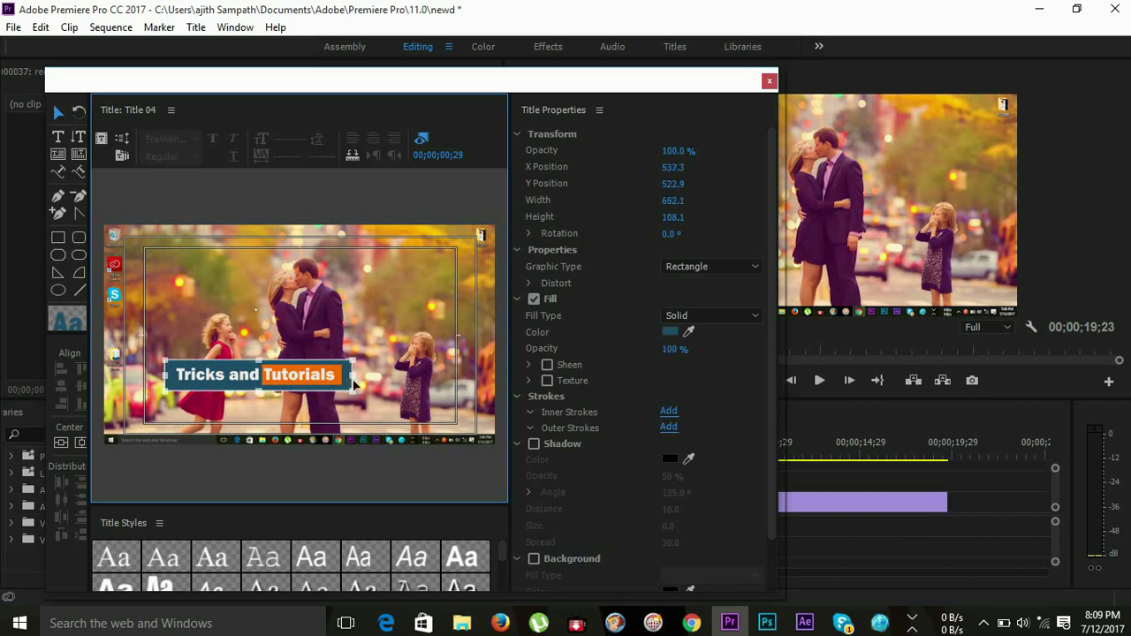
{"action": "left_click_drag", "start_coordinate": [257, 393], "coordinate": [257, 361]}
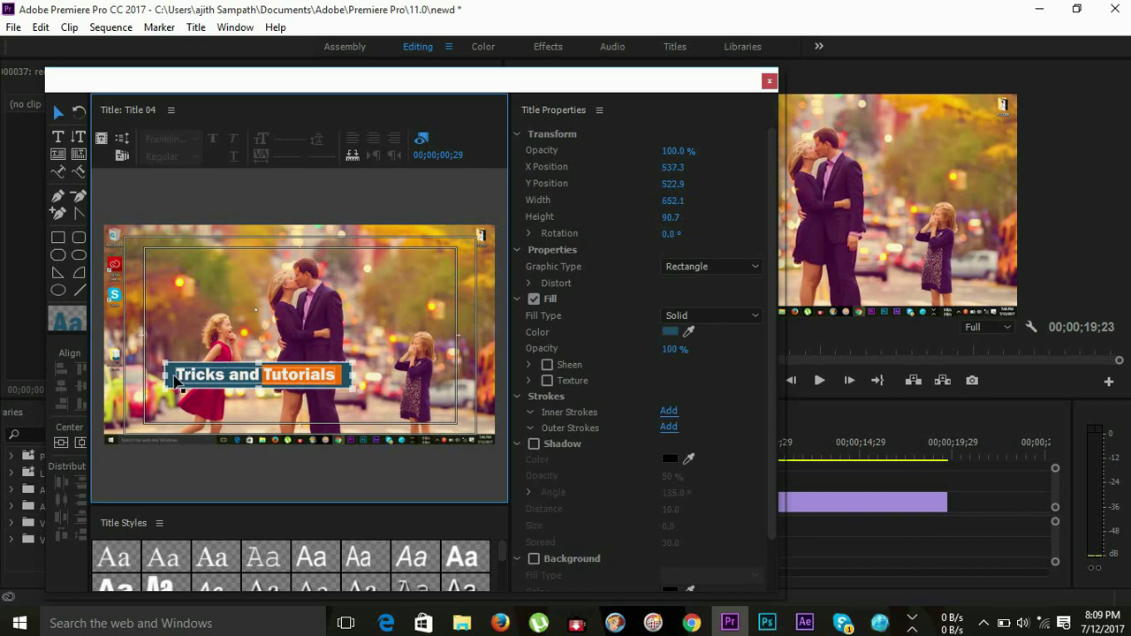
{"action": "left_click_drag", "start_coordinate": [167, 377], "coordinate": [172, 376]}
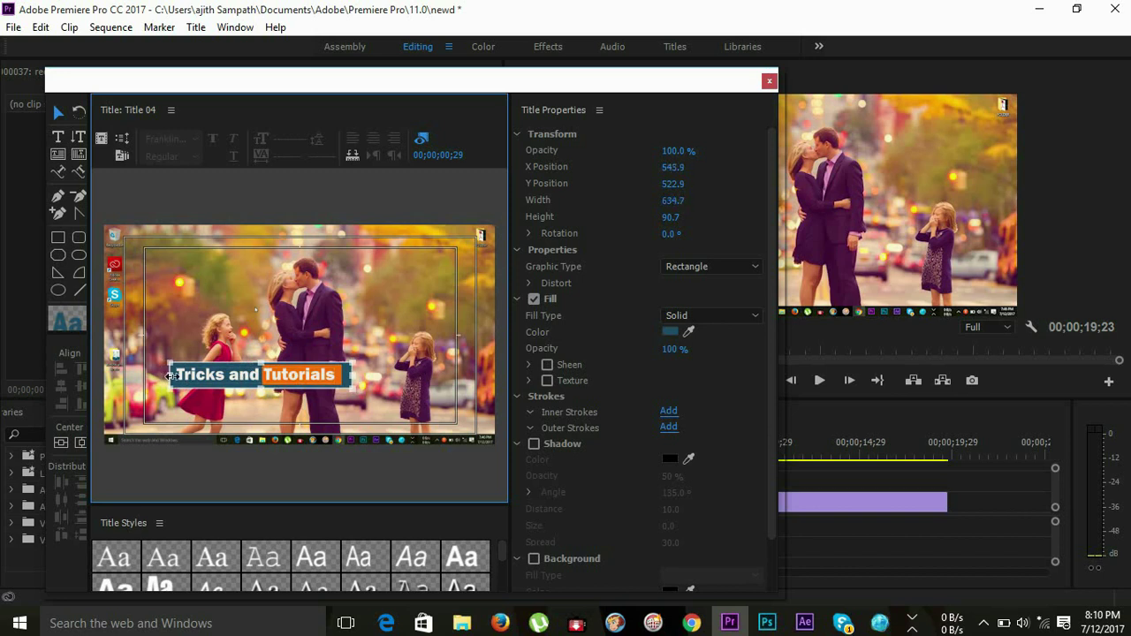
{"action": "left_click", "coordinate": [348, 302]}
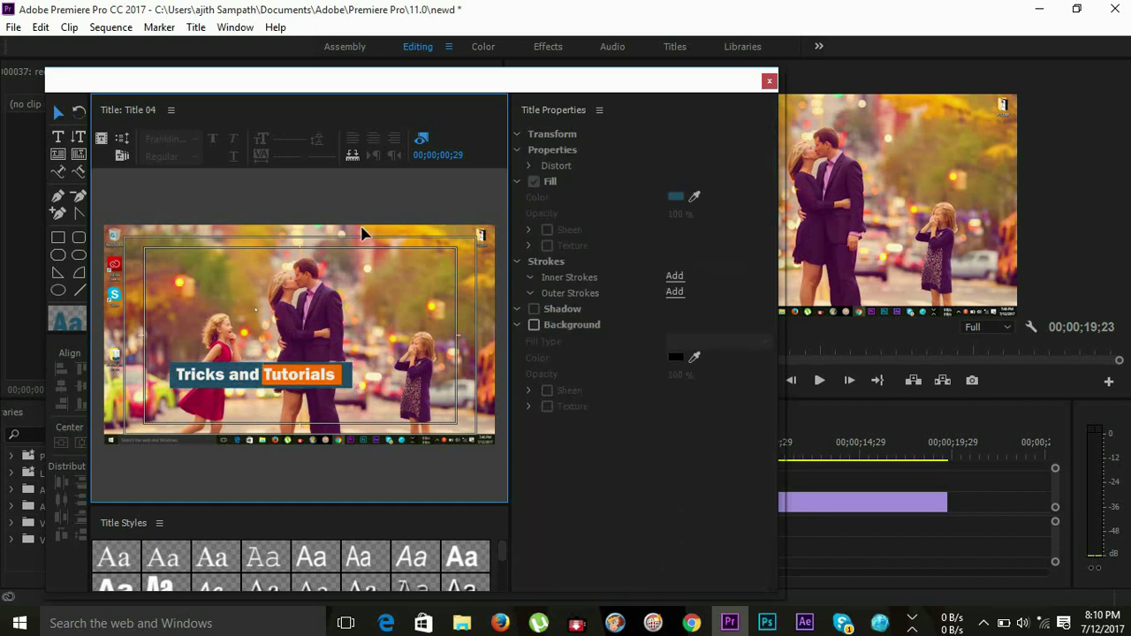
Step: Close the Titler and drag Title 04 onto track V2 in the Assembly workspace
{"action": "left_click", "coordinate": [770, 82]}
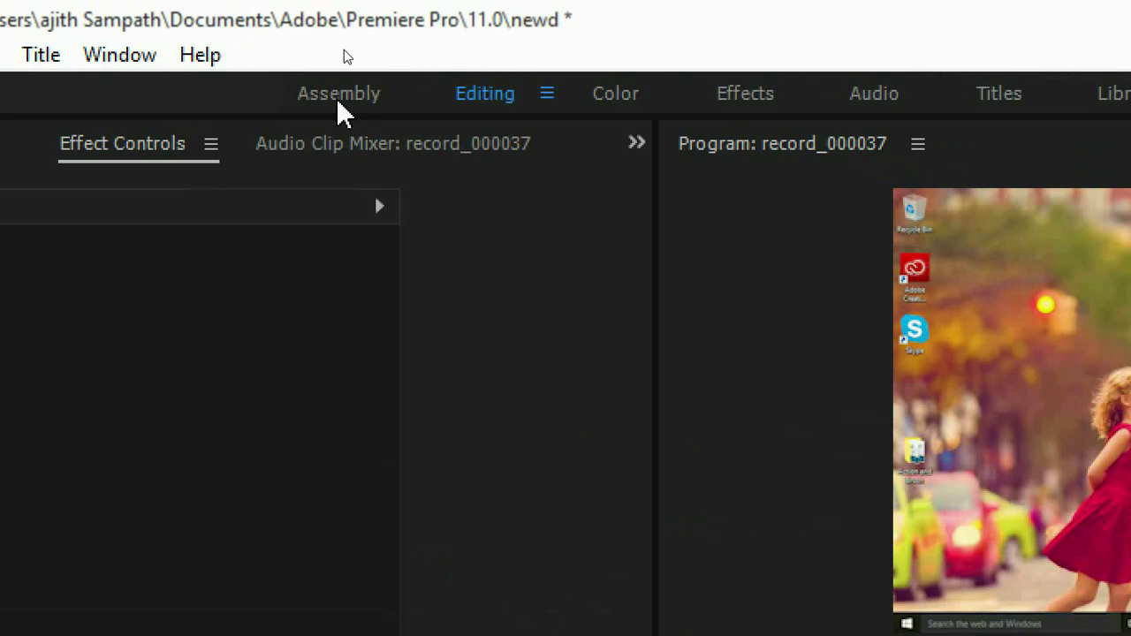
{"action": "left_click", "coordinate": [344, 48]}
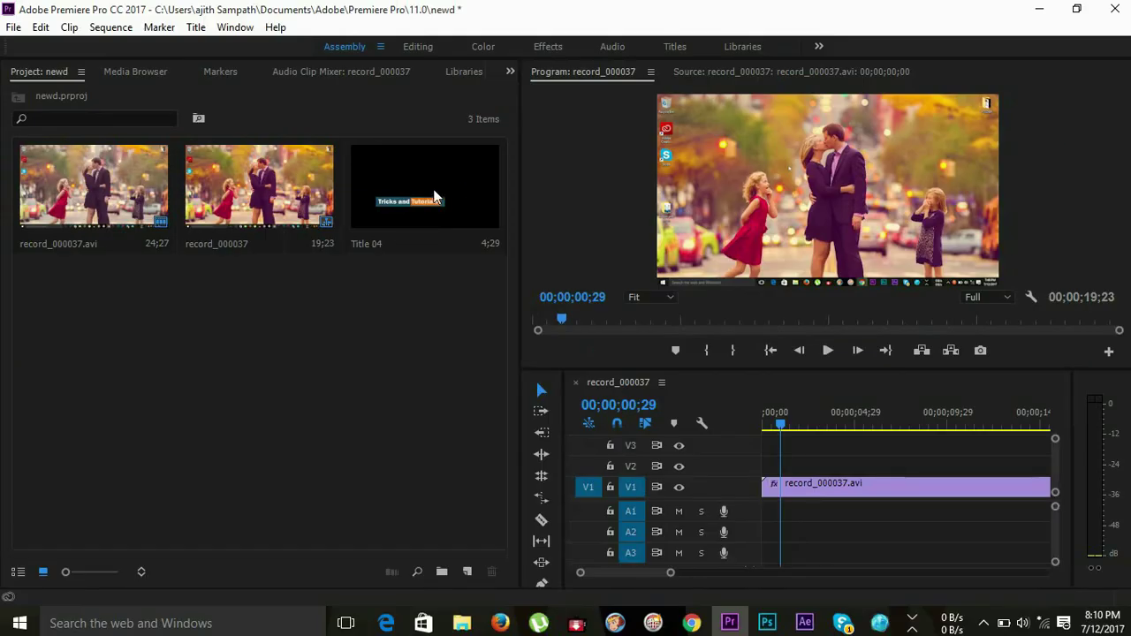
{"action": "left_click_drag", "start_coordinate": [434, 196], "coordinate": [793, 467]}
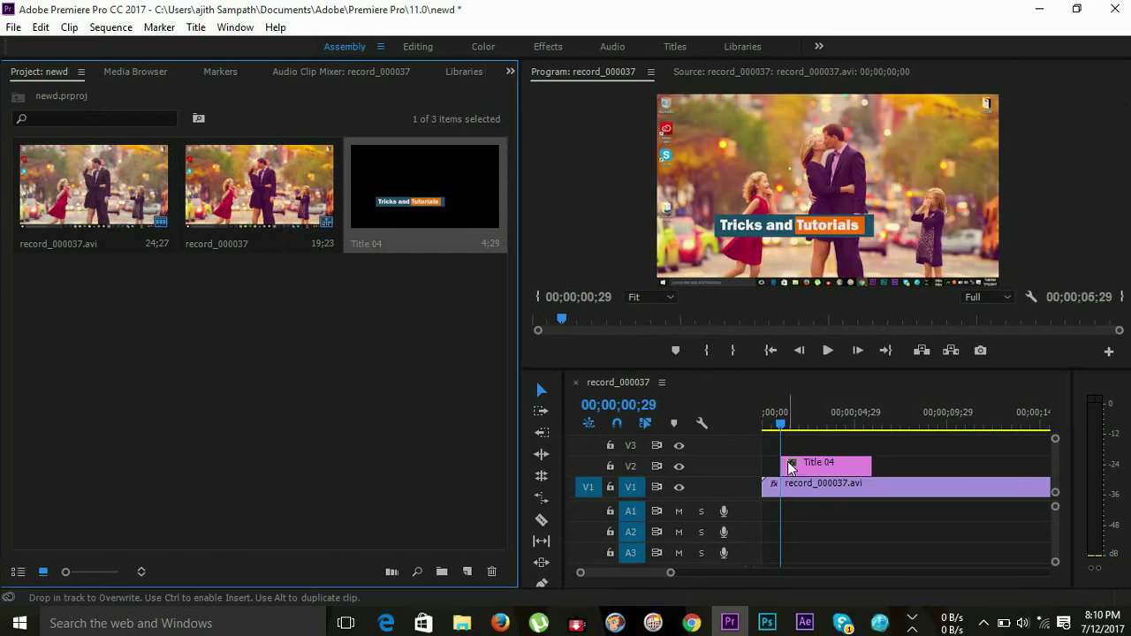
Step: Preview the title over the recording, then return to the Editing workspace
{"action": "left_click", "coordinate": [827, 351]}
{"action": "left_click", "coordinate": [828, 351]}
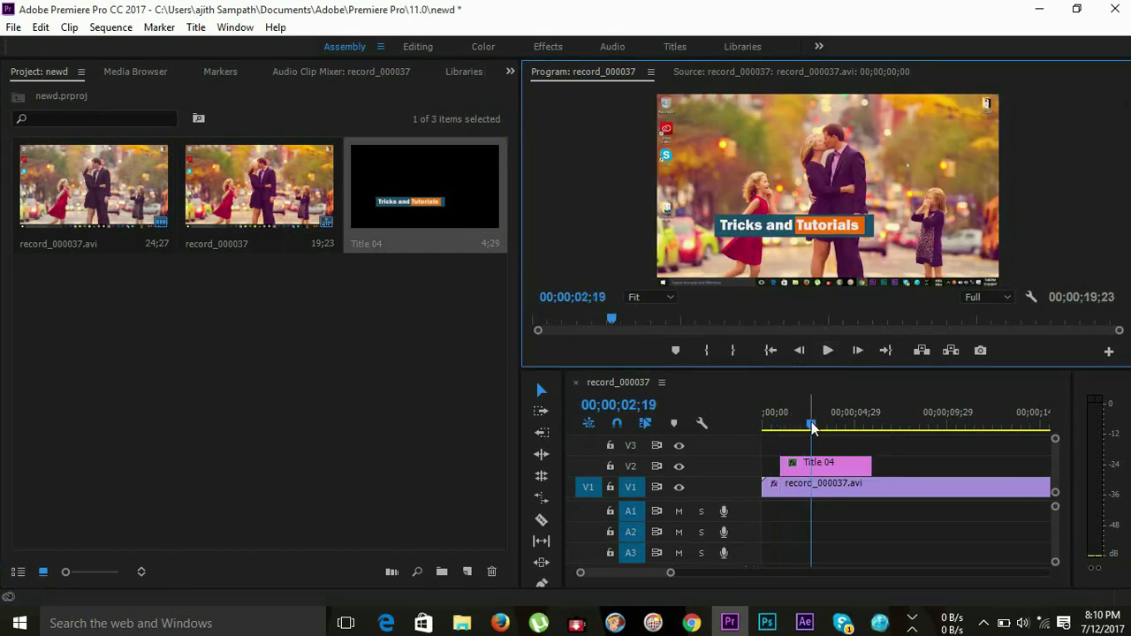
{"action": "left_click_drag", "start_coordinate": [813, 428], "coordinate": [773, 428]}
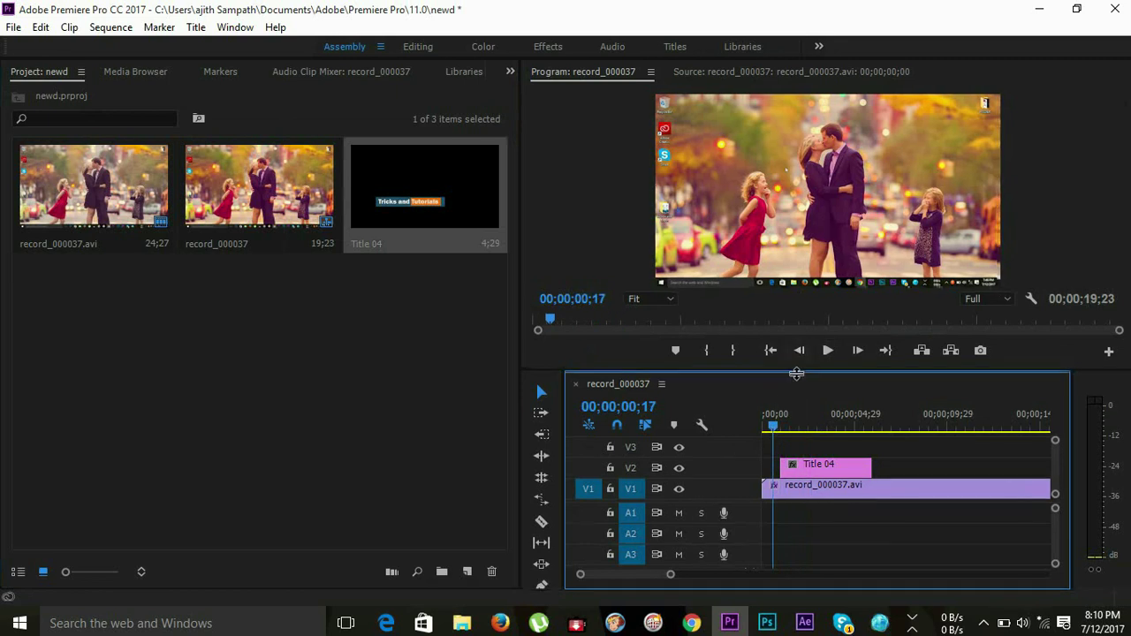
{"action": "left_click_drag", "start_coordinate": [796, 373], "coordinate": [786, 400]}
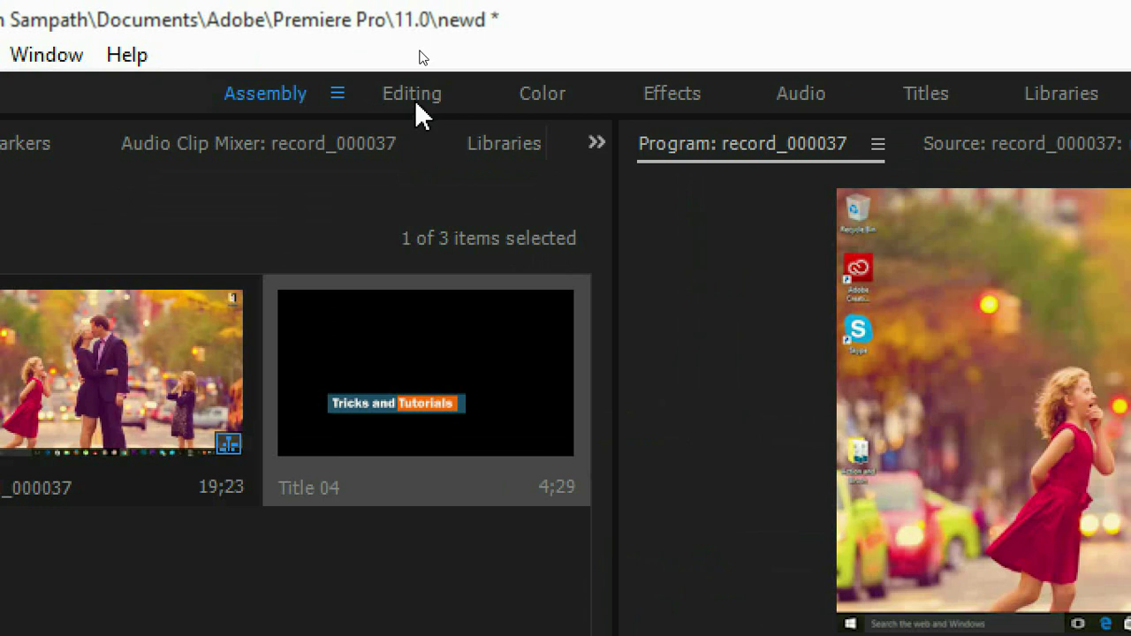
{"action": "left_click", "coordinate": [420, 50]}
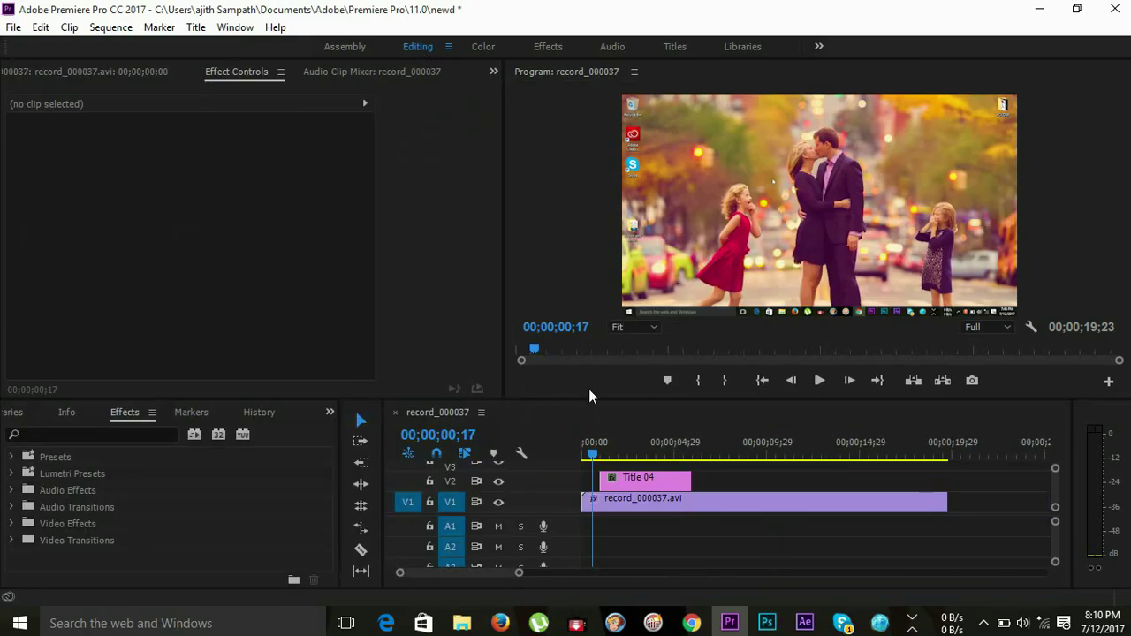
Step: Set Title 04's Motion Position to 445, 508 and Scale to 81
{"action": "left_click_drag", "start_coordinate": [594, 456], "coordinate": [614, 460]}
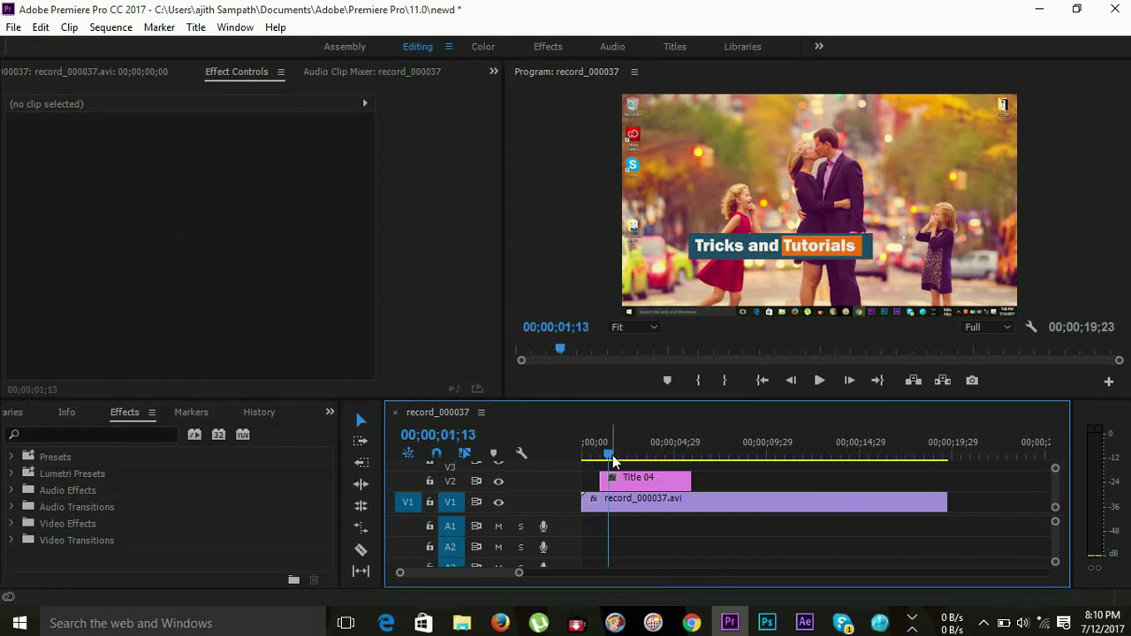
{"action": "left_click", "coordinate": [648, 486]}
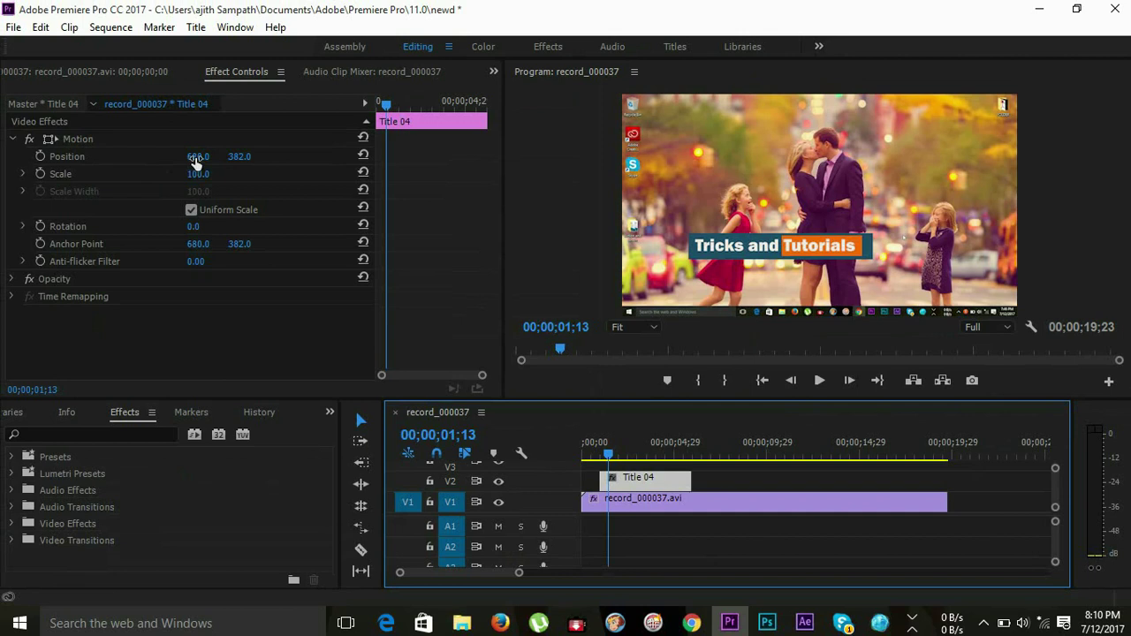
{"action": "mouse_move", "coordinate": [195, 156]}
{"action": "left_mouse_down"}
{"action": "mouse_move", "coordinate": [146, 156]}
{"action": "mouse_move", "coordinate": [283, 157]}
{"action": "left_mouse_up"}
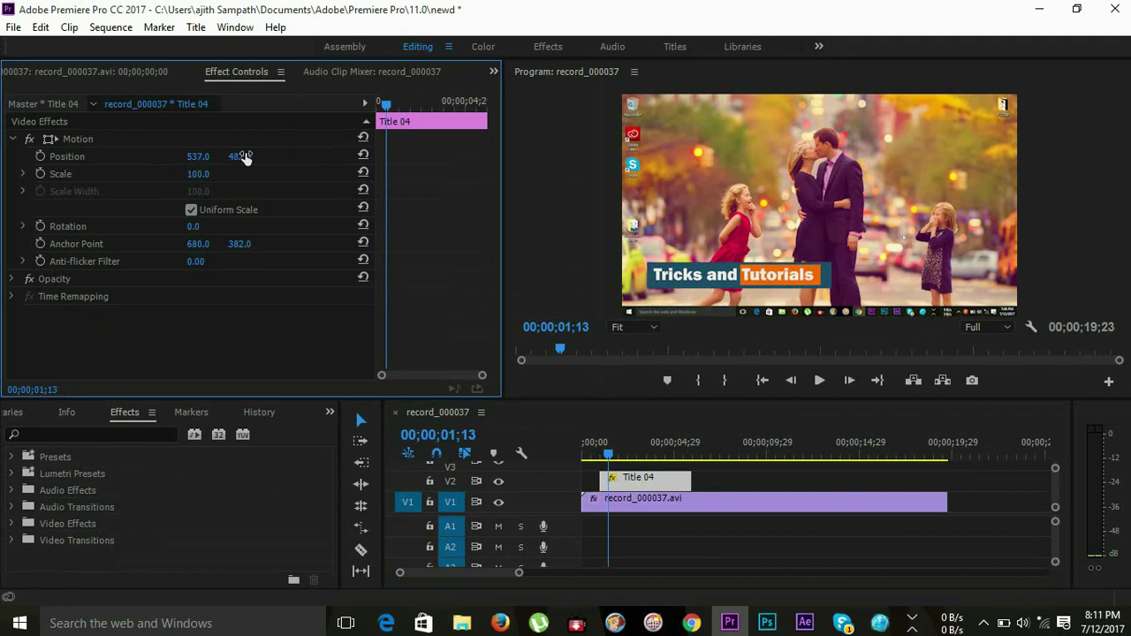
{"action": "mouse_move", "coordinate": [198, 175]}
{"action": "left_mouse_down"}
{"action": "mouse_move", "coordinate": [186, 175]}
{"action": "mouse_move", "coordinate": [240, 156]}
{"action": "mouse_move", "coordinate": [179, 156]}
{"action": "mouse_move", "coordinate": [202, 156]}
{"action": "left_mouse_up"}
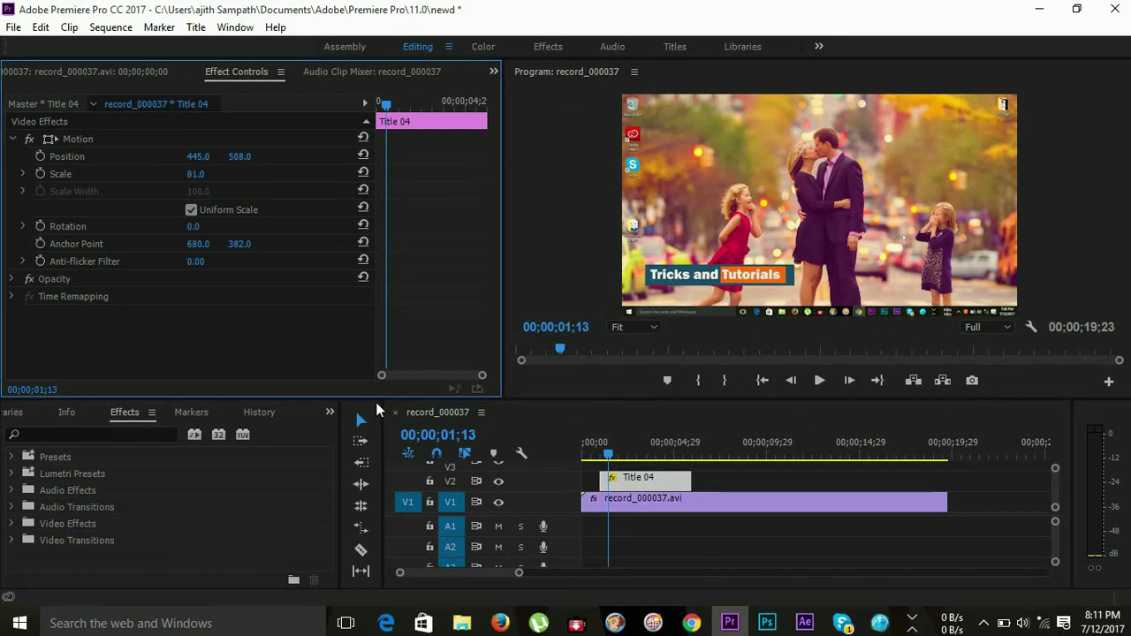
{"action": "left_click", "coordinate": [642, 482]}
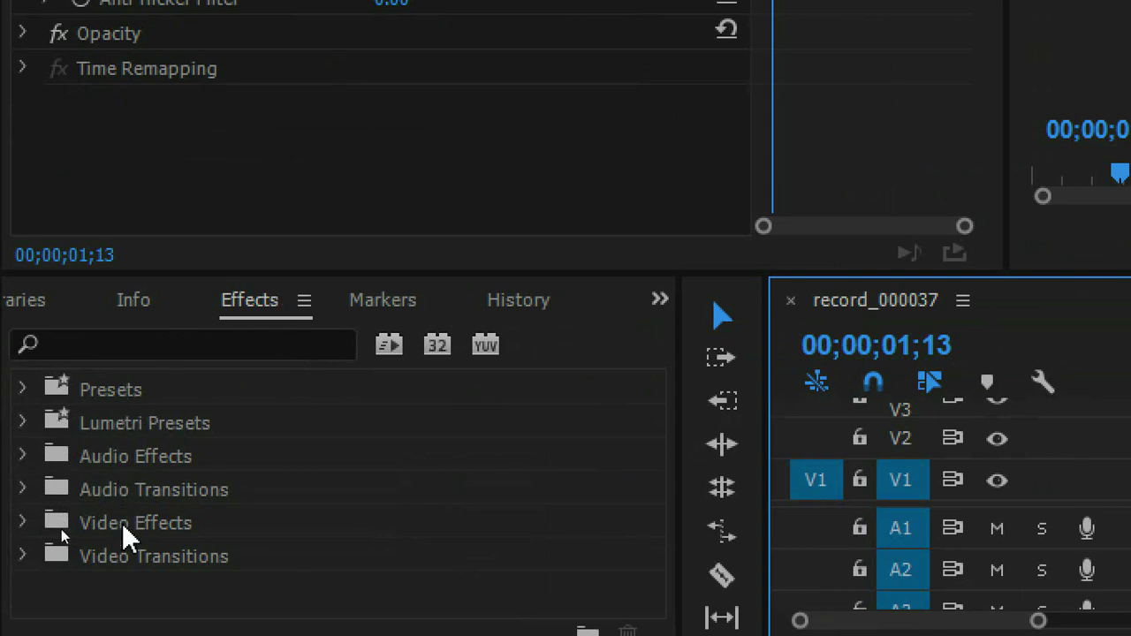
Step: Expand Video Transitions in the Effects panel and open the Slide folder
{"action": "left_click", "coordinate": [23, 557]}
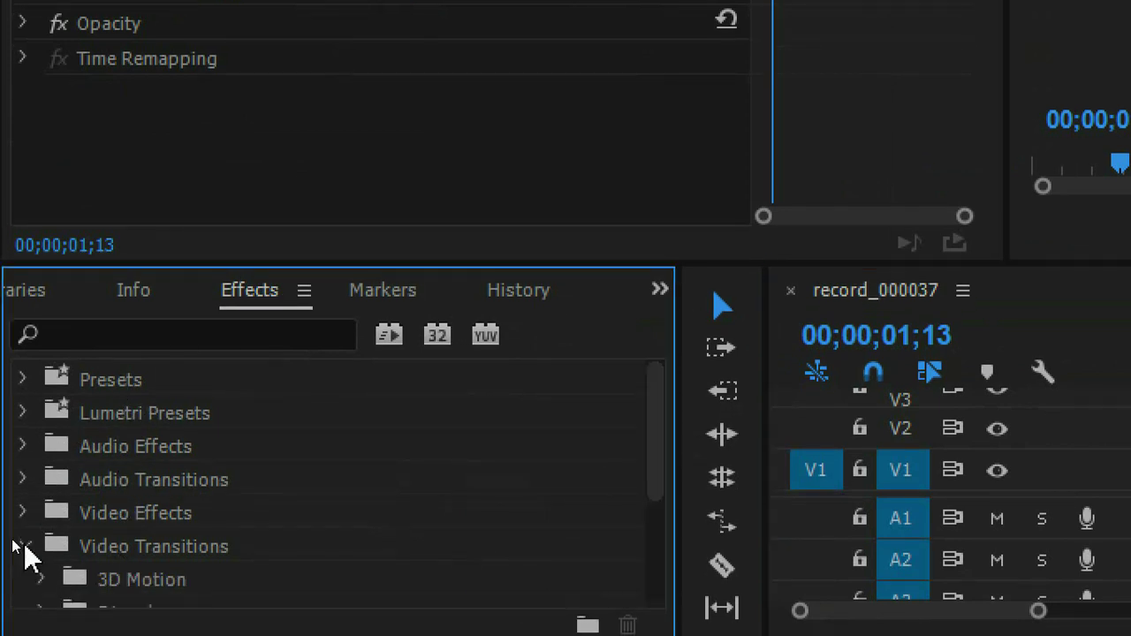
{"action": "scroll", "coordinate": [656, 446], "scroll_direction": "down", "scroll_amount": 1}
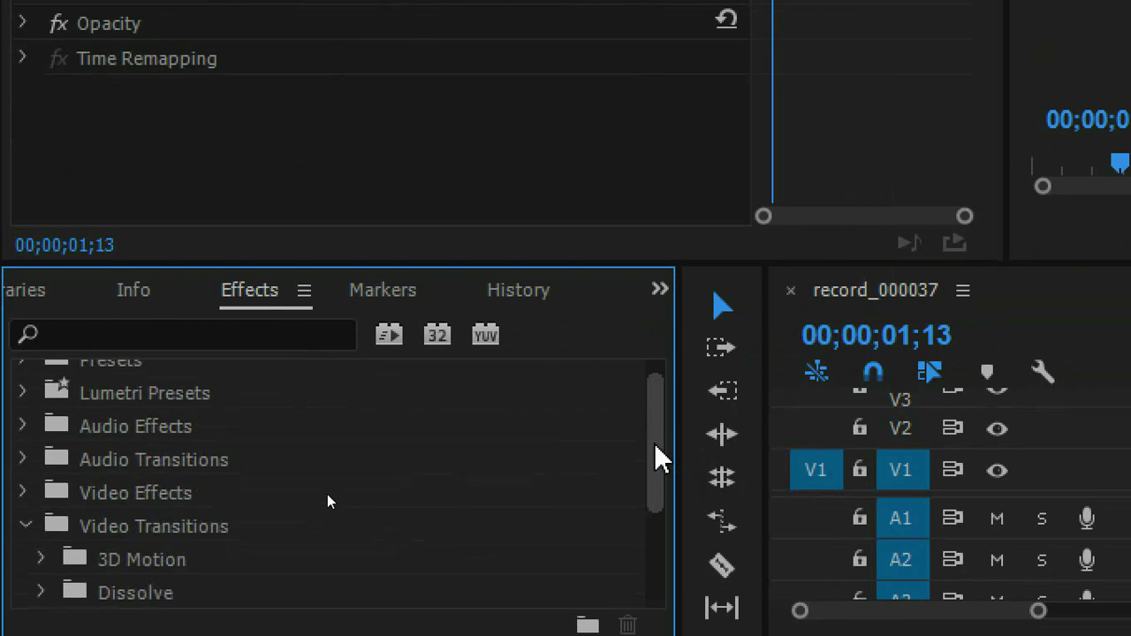
{"action": "left_click_drag", "start_coordinate": [656, 455], "coordinate": [659, 553]}
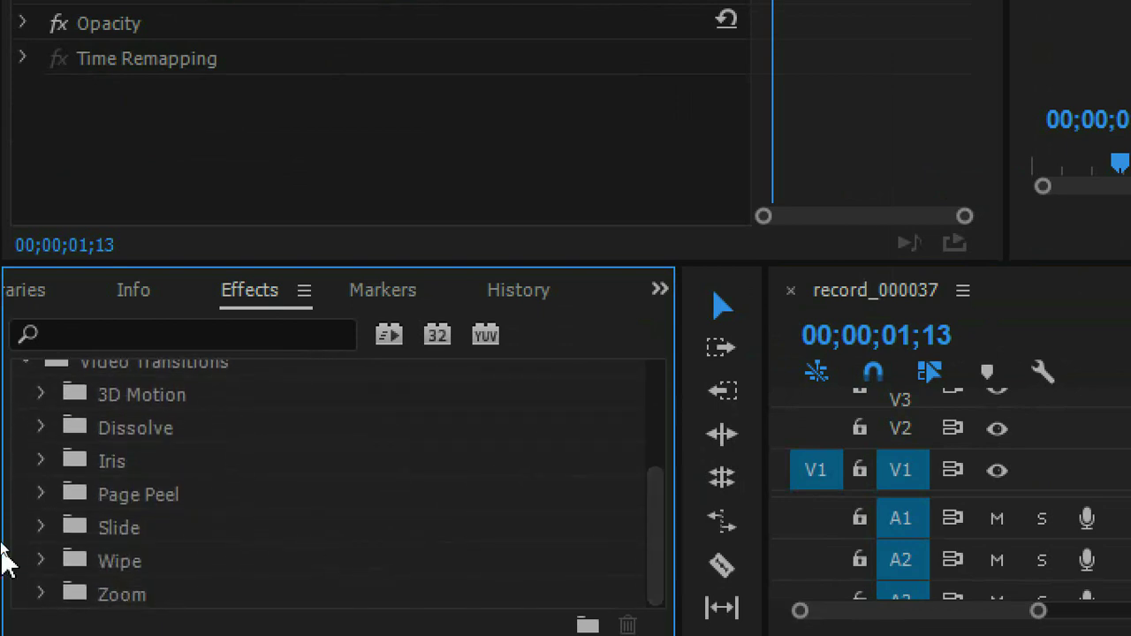
{"action": "left_click", "coordinate": [42, 528]}
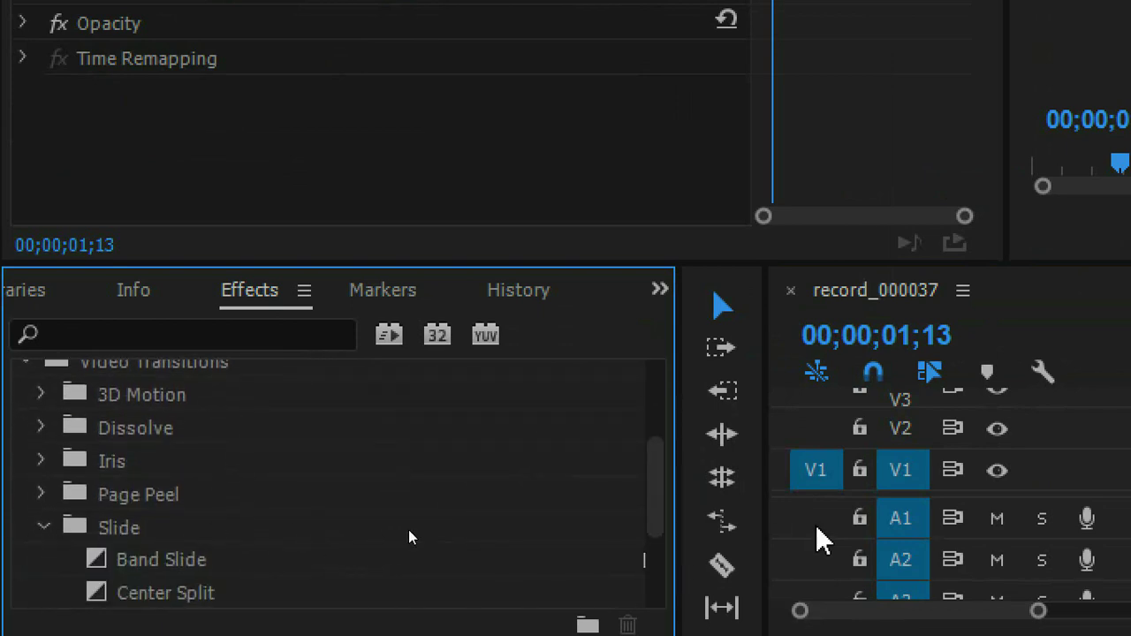
{"action": "left_click_drag", "start_coordinate": [663, 468], "coordinate": [659, 533]}
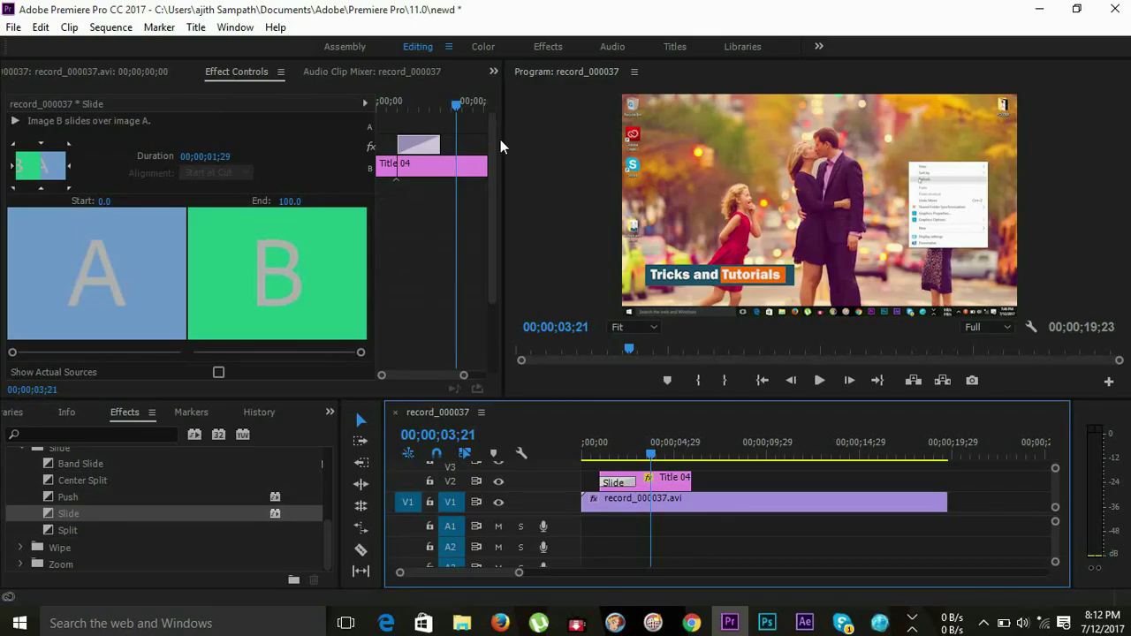
Step: Adjust the Slide transition's mini timeline zoom and return the playhead to before Title 04
{"action": "scroll", "coordinate": [493, 188], "scroll_direction": "down", "scroll_amount": 2}
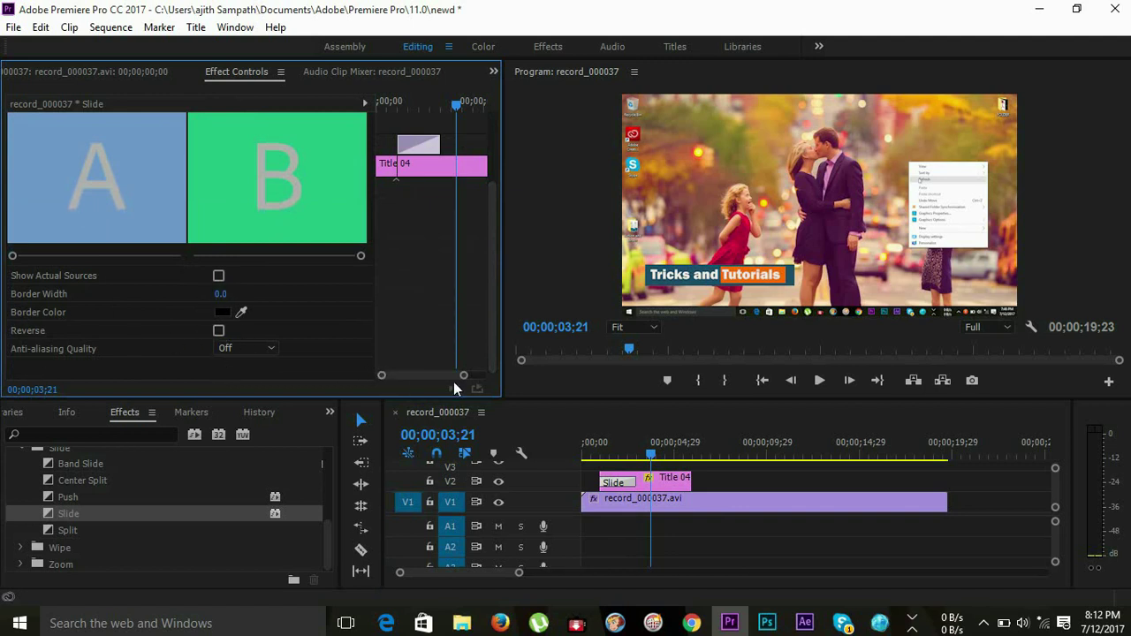
{"action": "left_click_drag", "start_coordinate": [463, 378], "coordinate": [475, 379]}
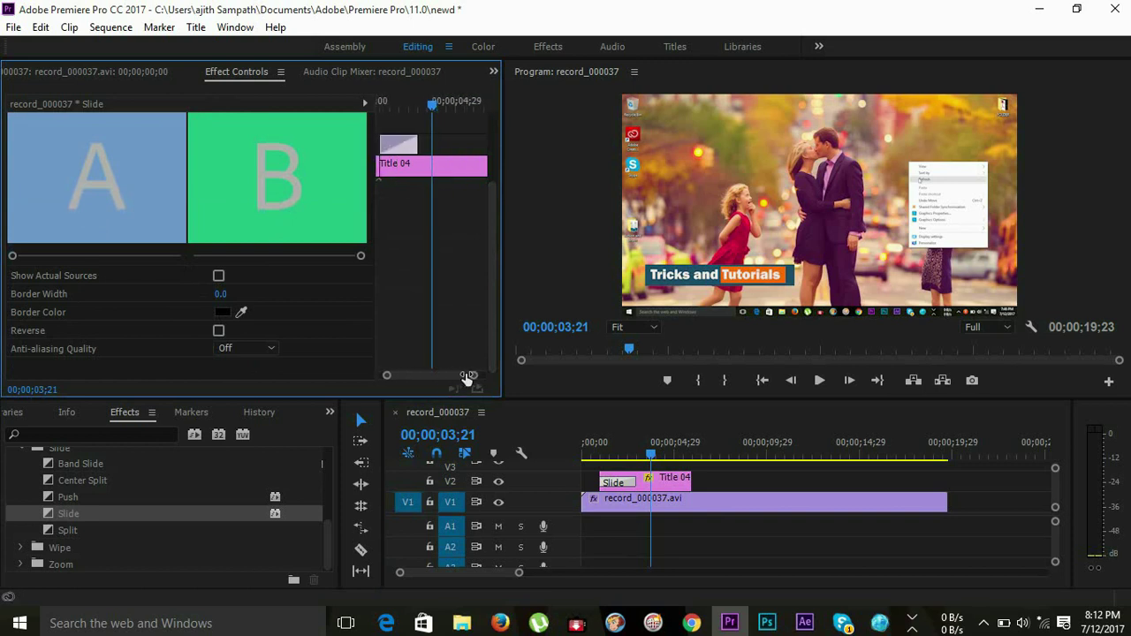
{"action": "left_click_drag", "start_coordinate": [478, 378], "coordinate": [478, 378]}
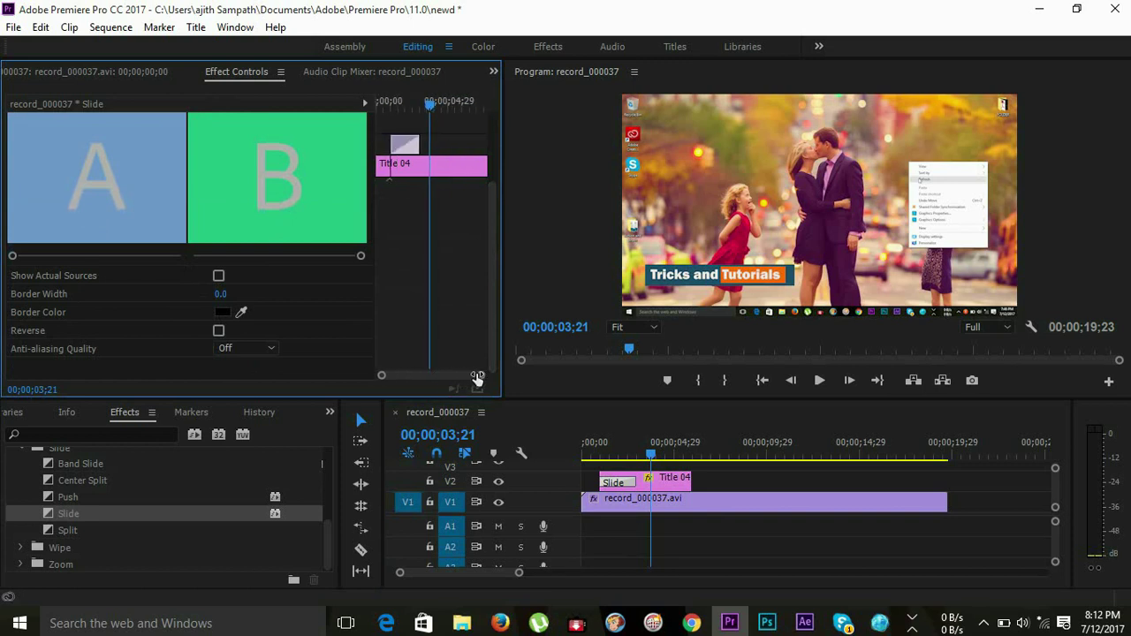
{"action": "left_click_drag", "start_coordinate": [651, 456], "coordinate": [595, 455]}
{"action": "left_click", "coordinate": [820, 380]}
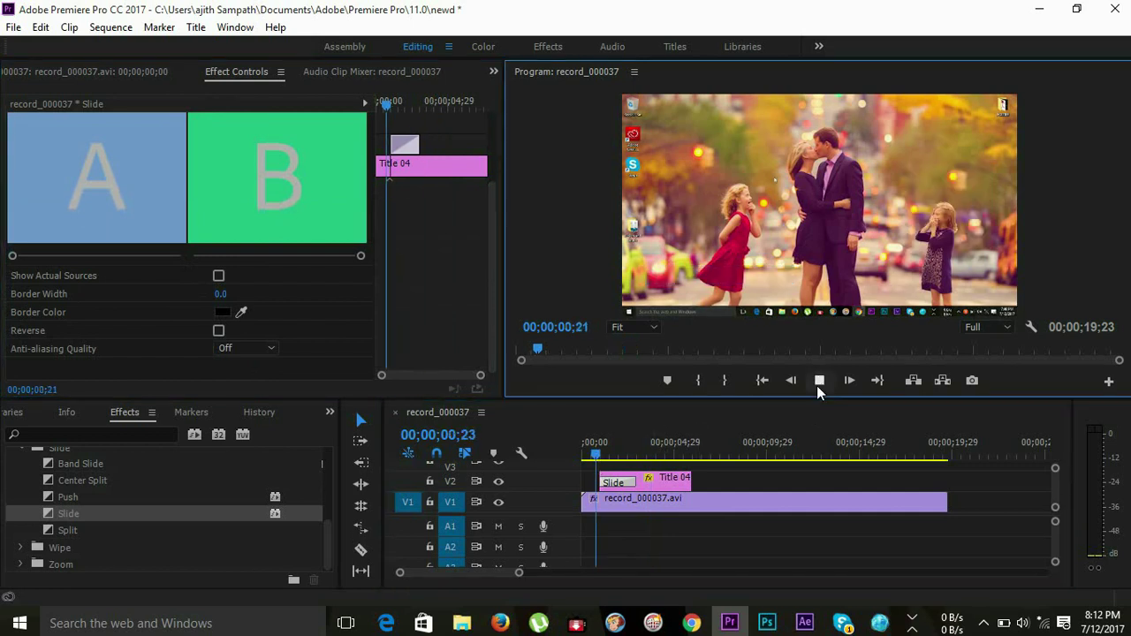
{"action": "left_click", "coordinate": [819, 380]}
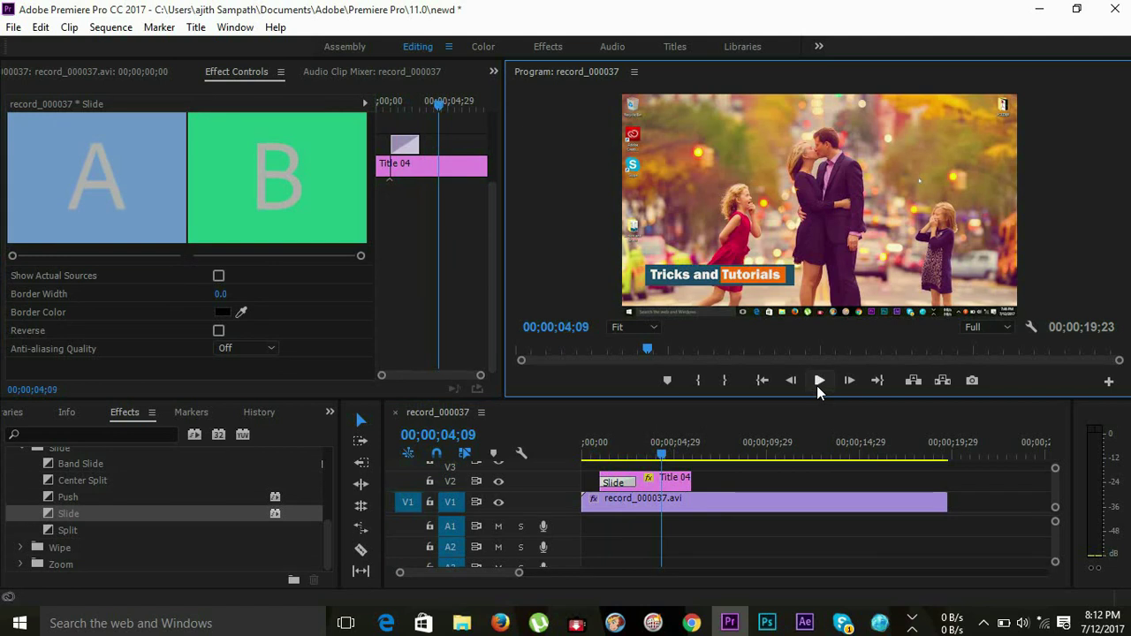
{"action": "left_click", "coordinate": [817, 385]}
{"action": "left_click", "coordinate": [817, 385]}
{"action": "left_click", "coordinate": [708, 457]}
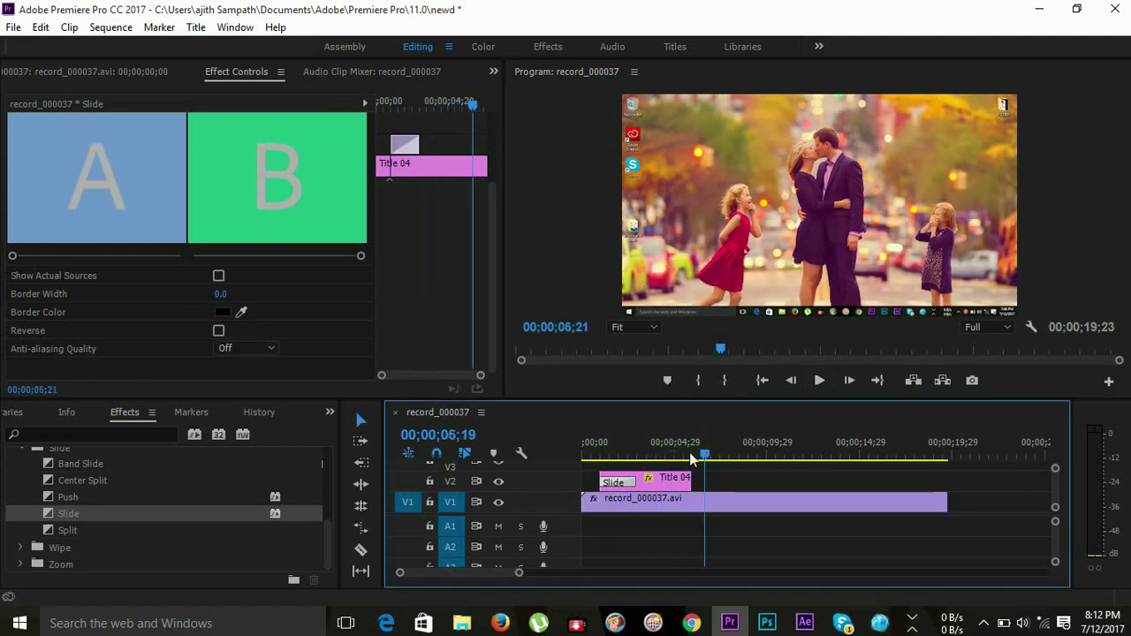
{"action": "left_click_drag", "start_coordinate": [709, 458], "coordinate": [648, 456]}
{"action": "left_click_drag", "start_coordinate": [47, 521], "coordinate": [682, 493]}
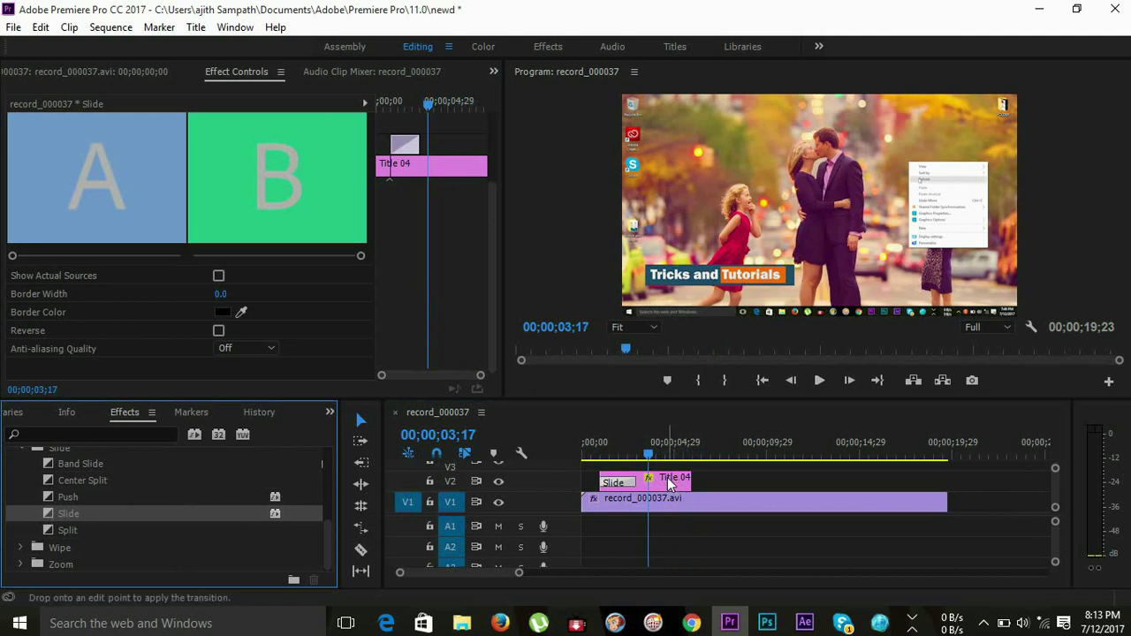
Step: Apply a Slide transition to the end of Title 04 and view its settings
{"action": "mouse_move", "coordinate": [53, 520]}
{"action": "left_mouse_down"}
{"action": "mouse_move", "coordinate": [661, 526]}
{"action": "mouse_move", "coordinate": [688, 483]}
{"action": "left_mouse_up"}
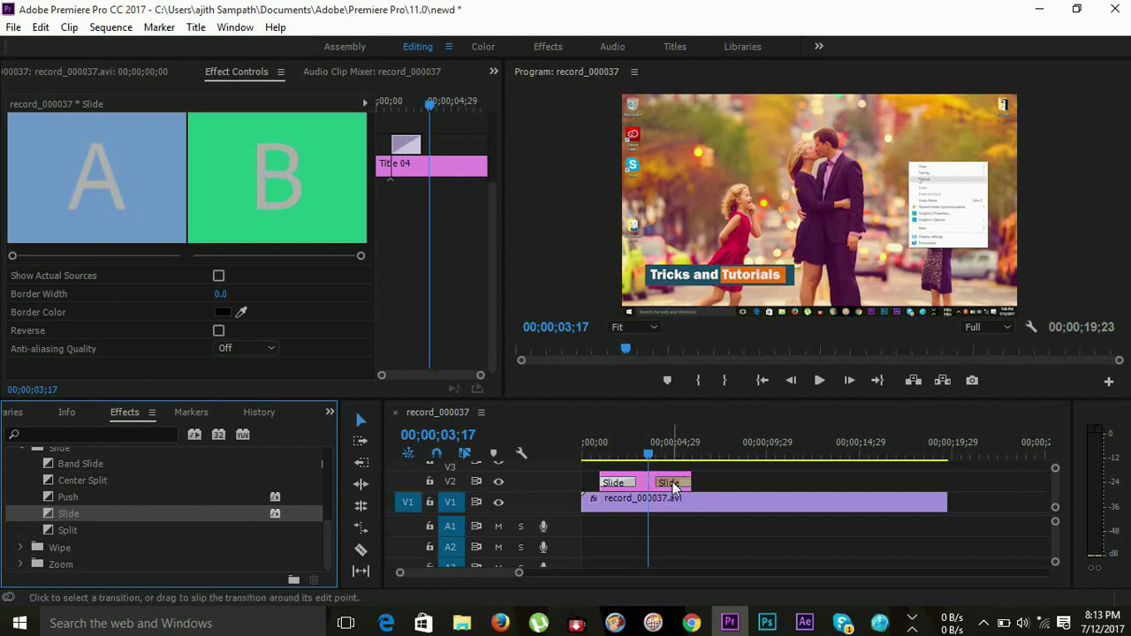
{"action": "left_click", "coordinate": [673, 483]}
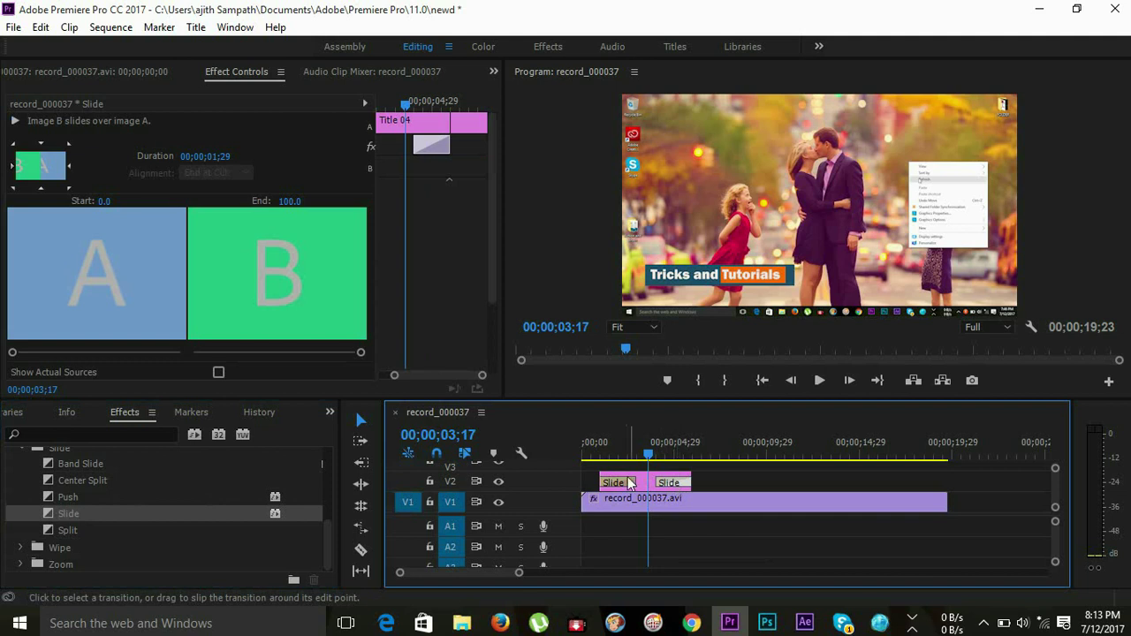
{"action": "left_click_drag", "start_coordinate": [649, 460], "coordinate": [600, 456]}
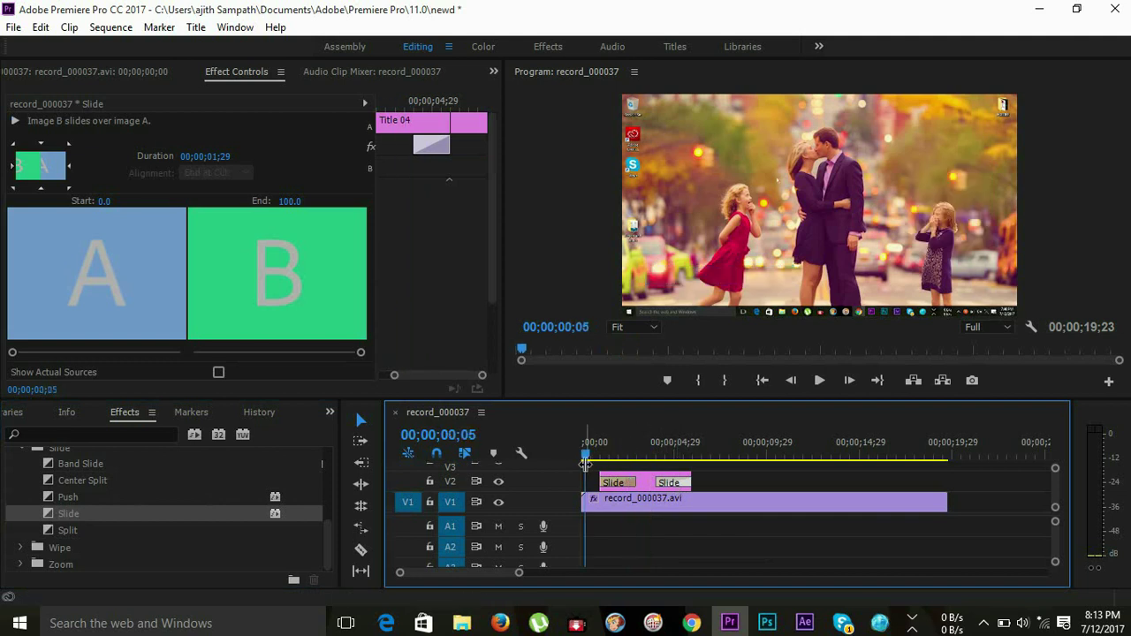
Step: Preview the title's slide-in and slide-out, then reselect the ending Slide transition
{"action": "left_click", "coordinate": [817, 382]}
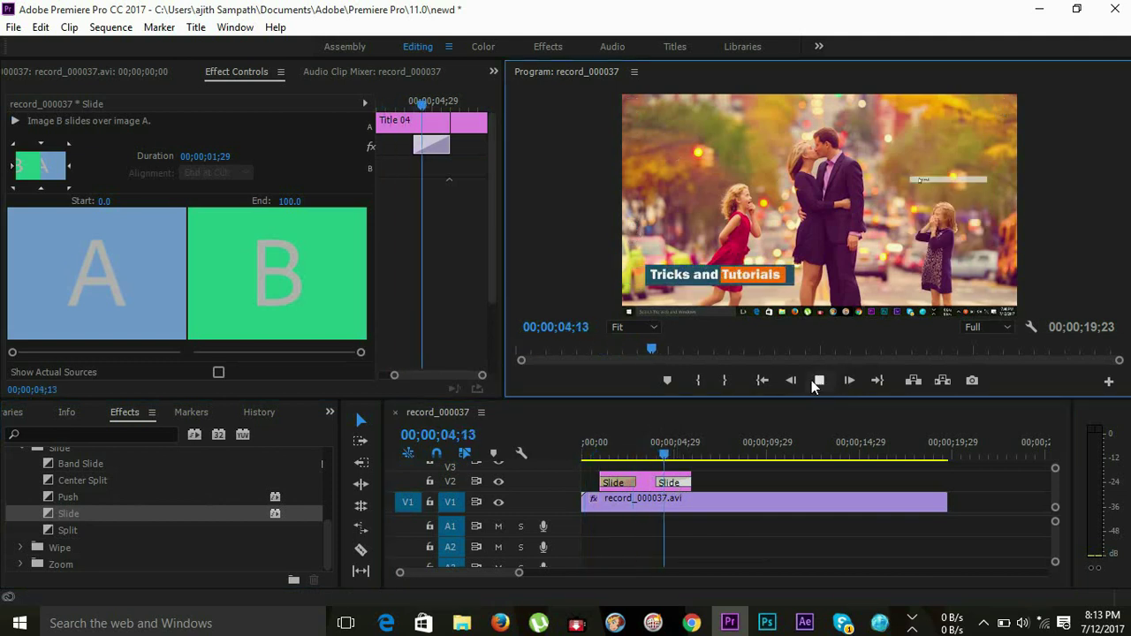
{"action": "left_click", "coordinate": [817, 382]}
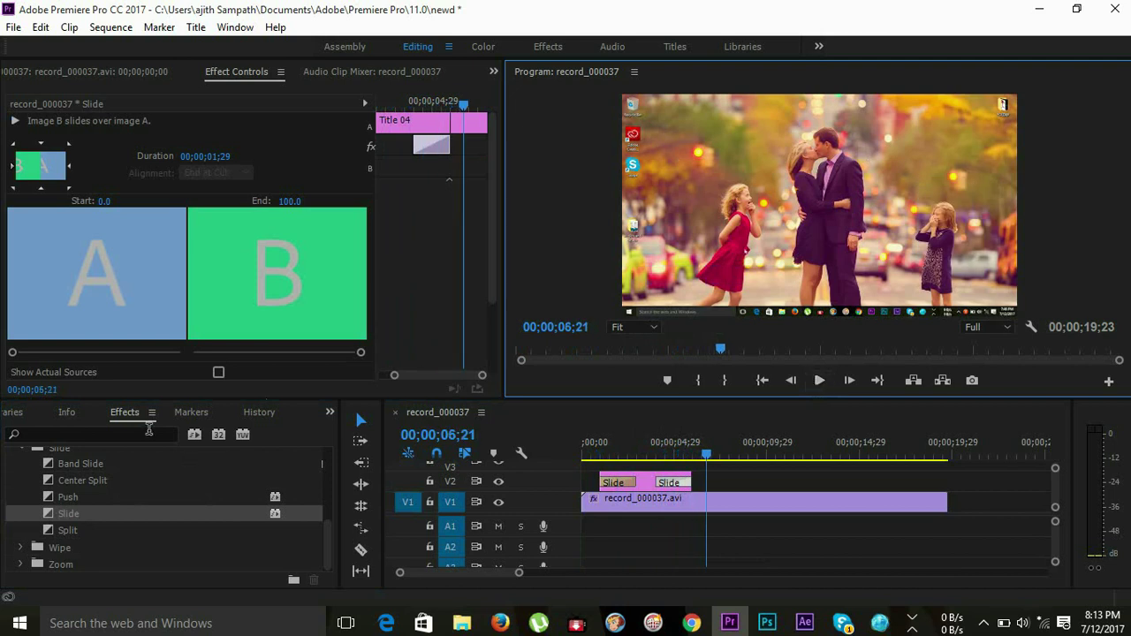
{"action": "left_click", "coordinate": [685, 487]}
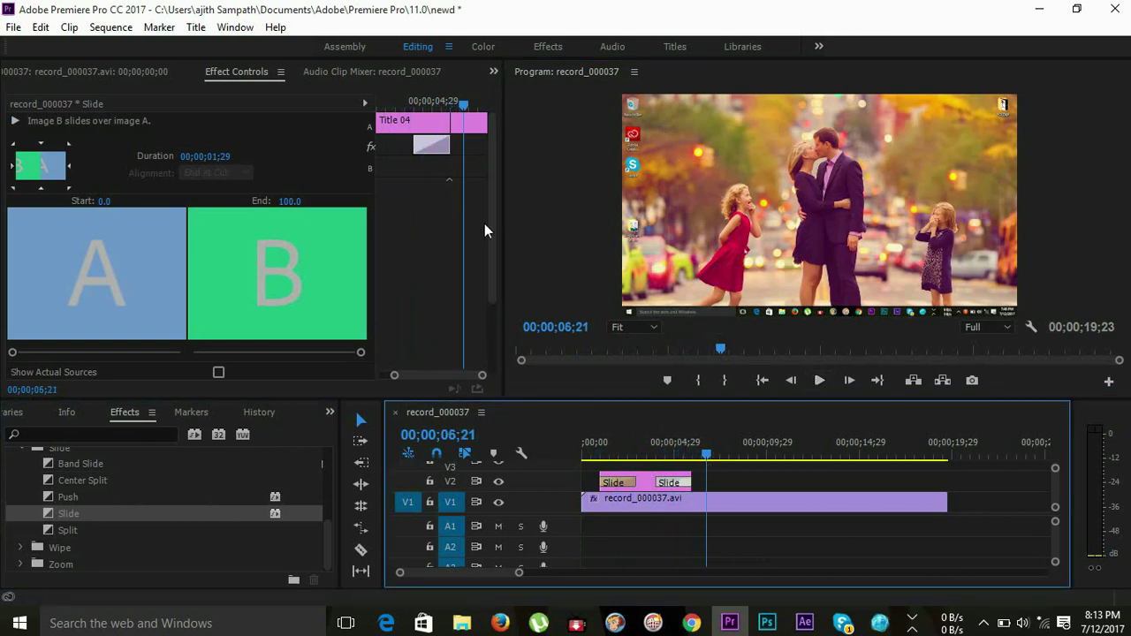
{"action": "left_click_drag", "start_coordinate": [492, 236], "coordinate": [493, 323]}
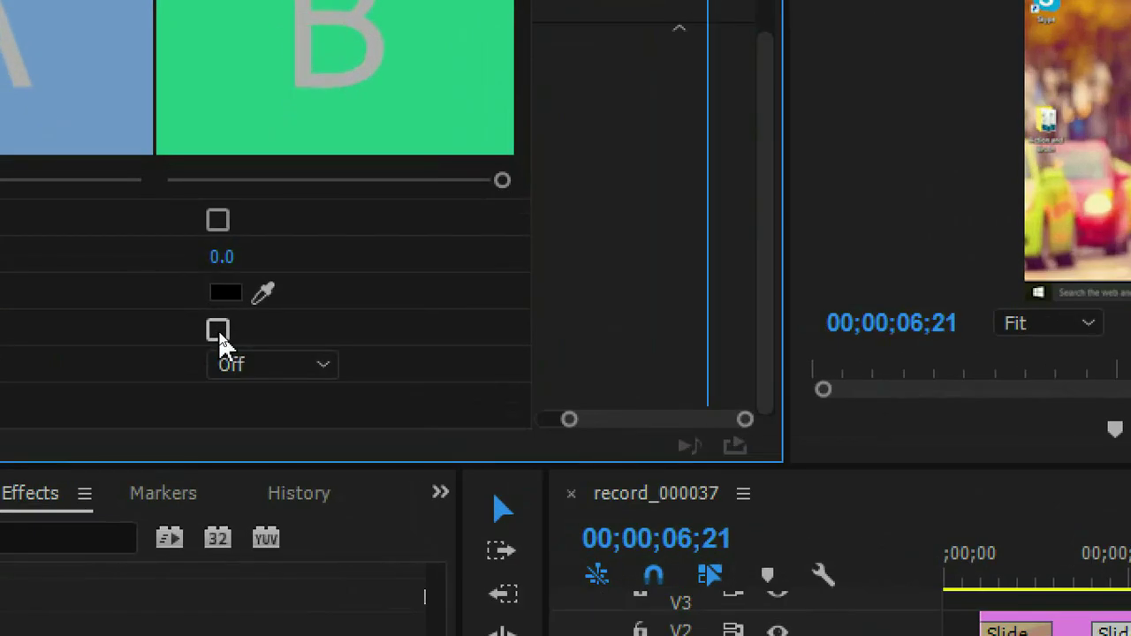
Step: Turn on Reverse for the ending Slide transition and play it back from the start
{"action": "left_click", "coordinate": [218, 332]}
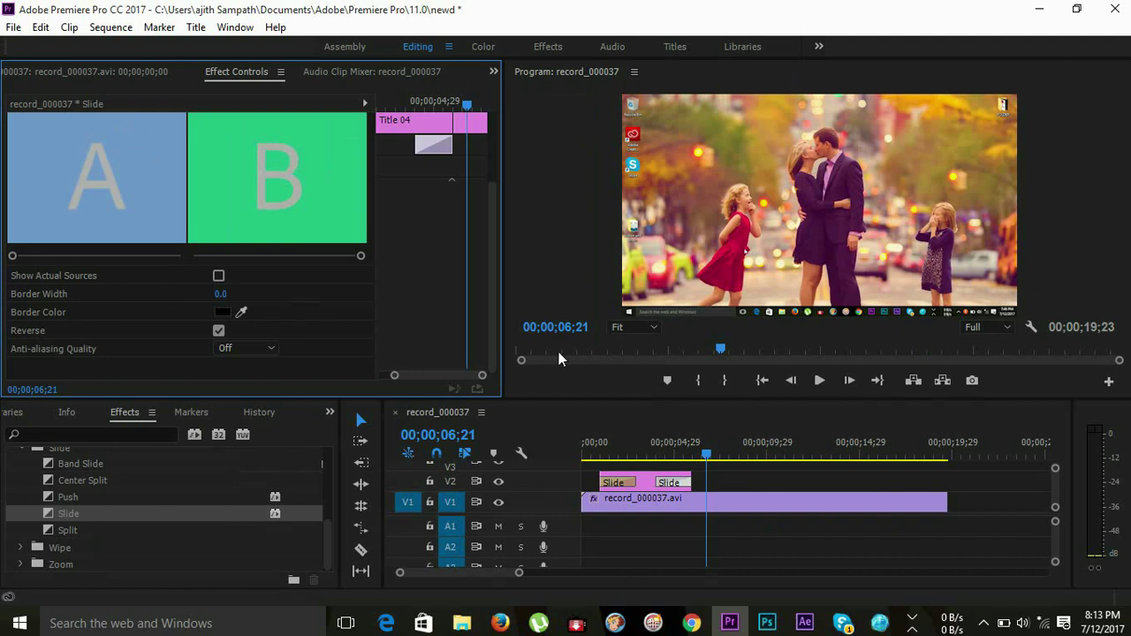
{"action": "left_click_drag", "start_coordinate": [705, 454], "coordinate": [585, 470]}
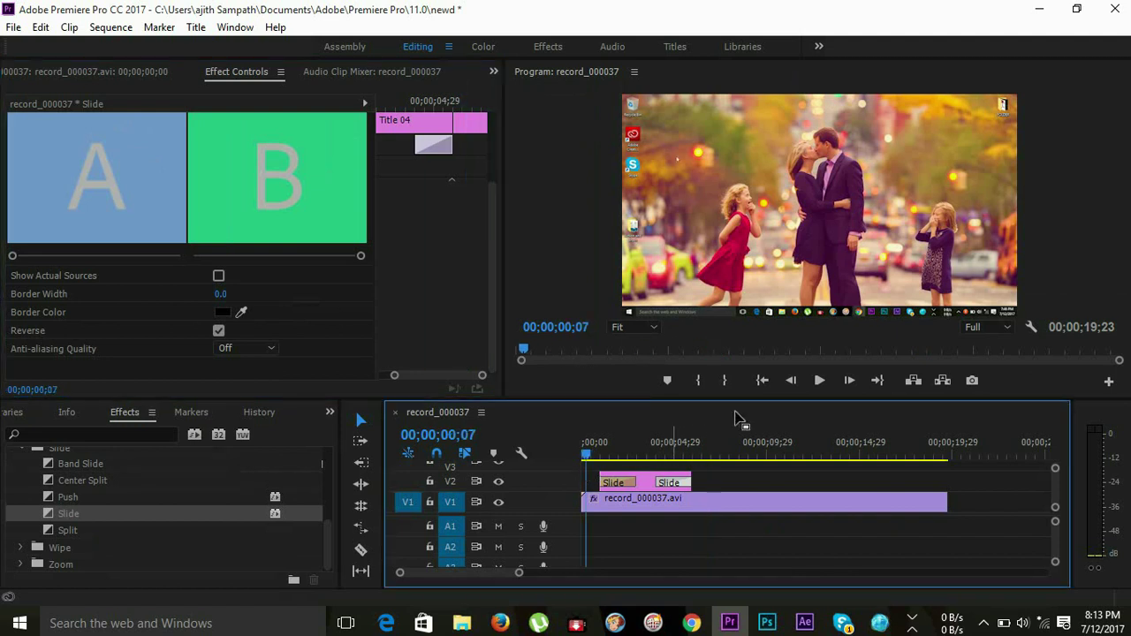
{"action": "left_click", "coordinate": [820, 380]}
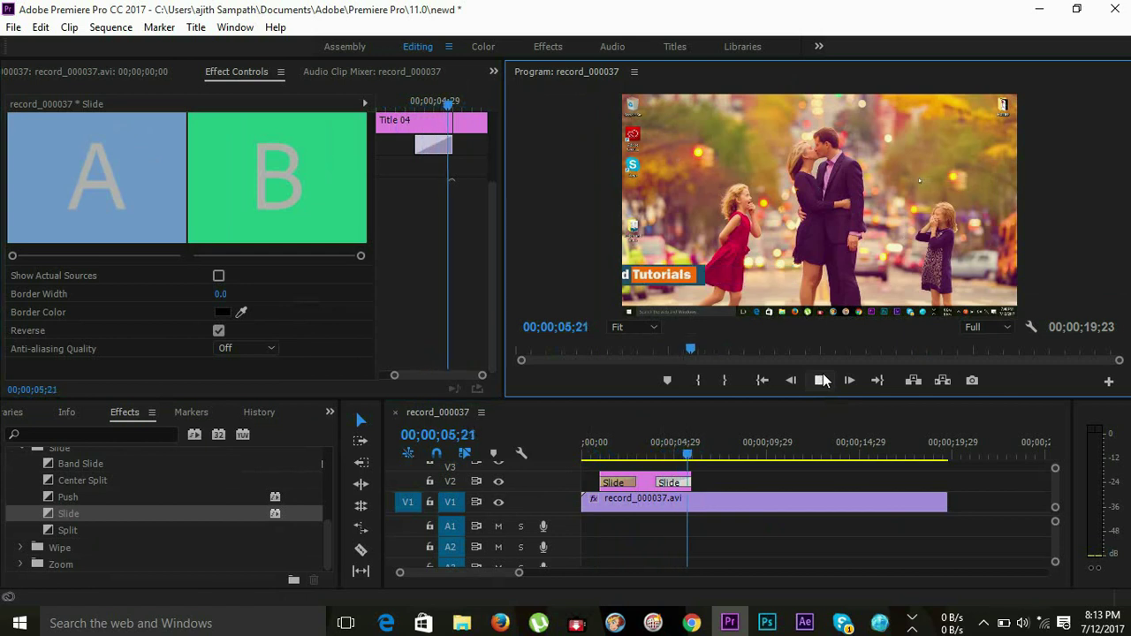
{"action": "left_click", "coordinate": [822, 377]}
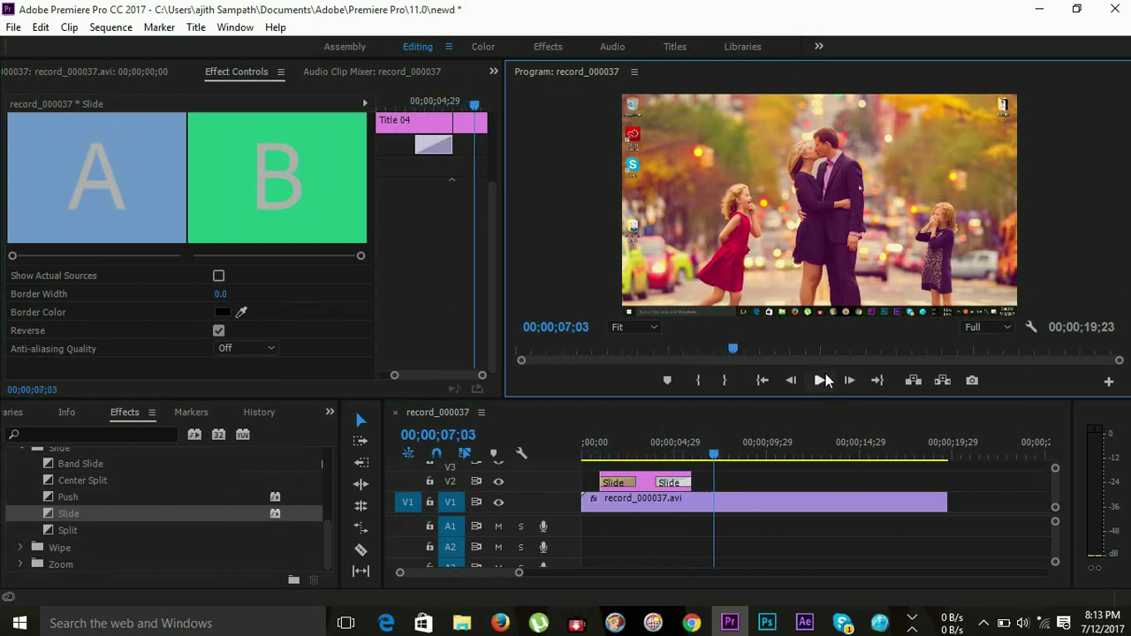
Step: Preview the title in an enlarged Program monitor, then restore the timeline tracks
{"action": "left_click_drag", "start_coordinate": [821, 400], "coordinate": [802, 533]}
{"action": "left_click_drag", "start_coordinate": [736, 510], "coordinate": [559, 509]}
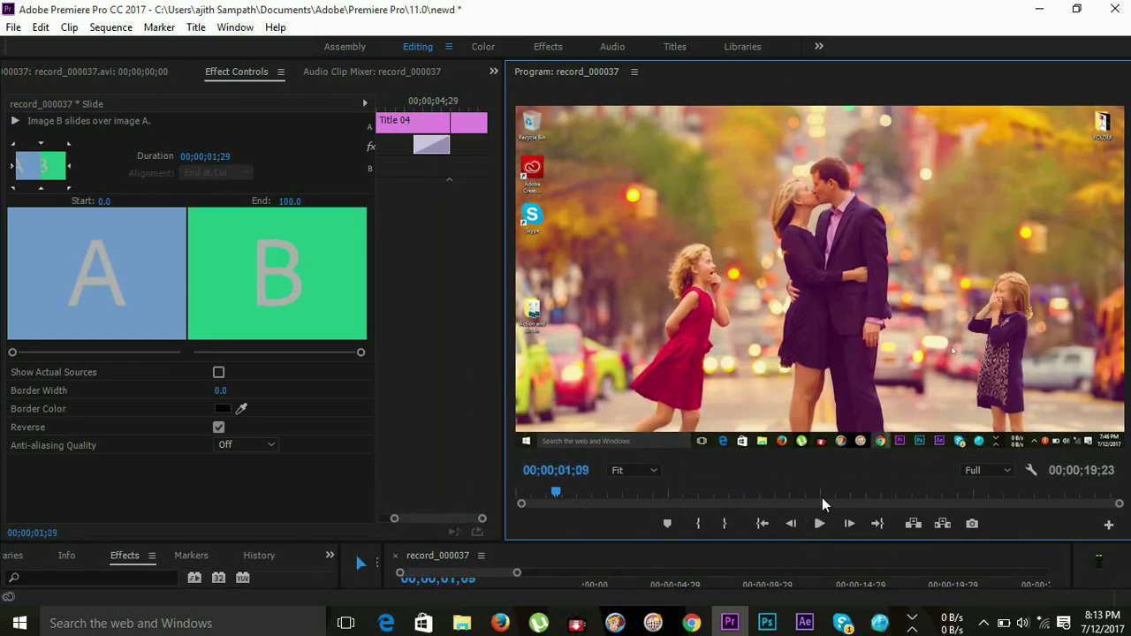
{"action": "left_click", "coordinate": [819, 524]}
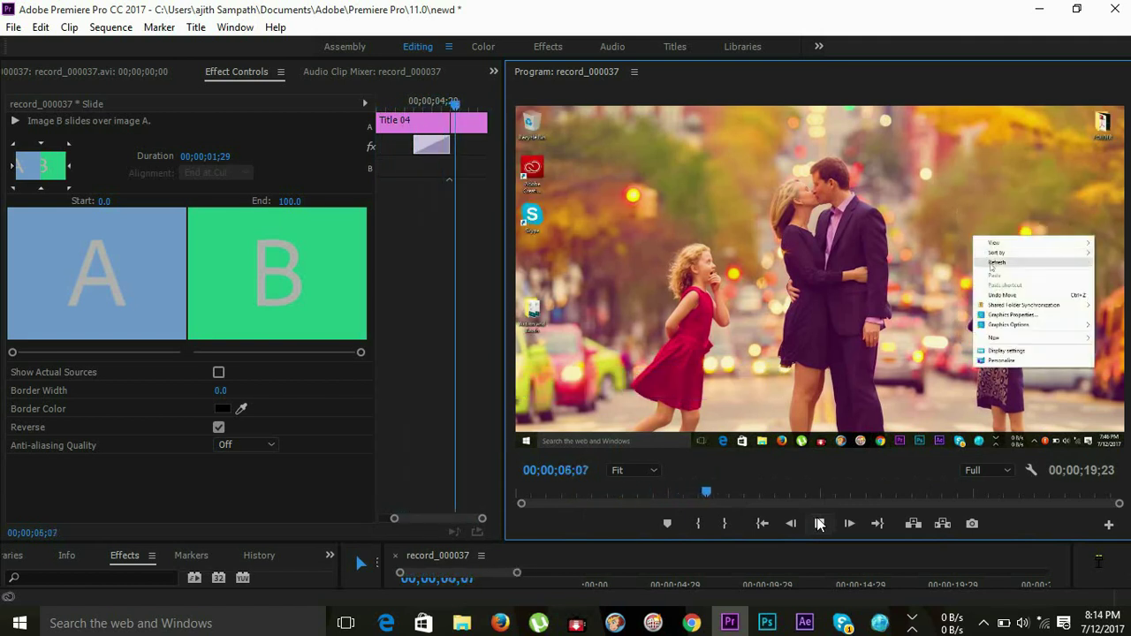
{"action": "left_click", "coordinate": [819, 524]}
{"action": "mouse_move", "coordinate": [808, 541]}
{"action": "left_mouse_down"}
{"action": "mouse_move", "coordinate": [819, 381]}
{"action": "mouse_move", "coordinate": [819, 394]}
{"action": "left_mouse_up"}
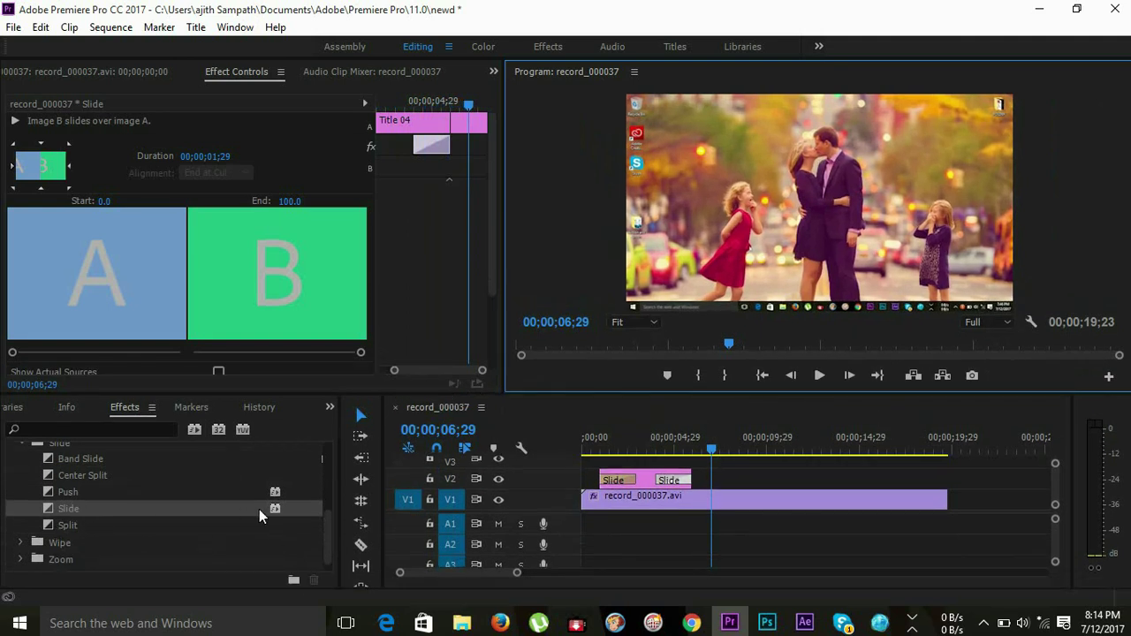
Step: Replace the opening Slide transition on Title 04 with Band Wipe from the Wipe folder
{"action": "left_click_drag", "start_coordinate": [329, 526], "coordinate": [327, 514]}
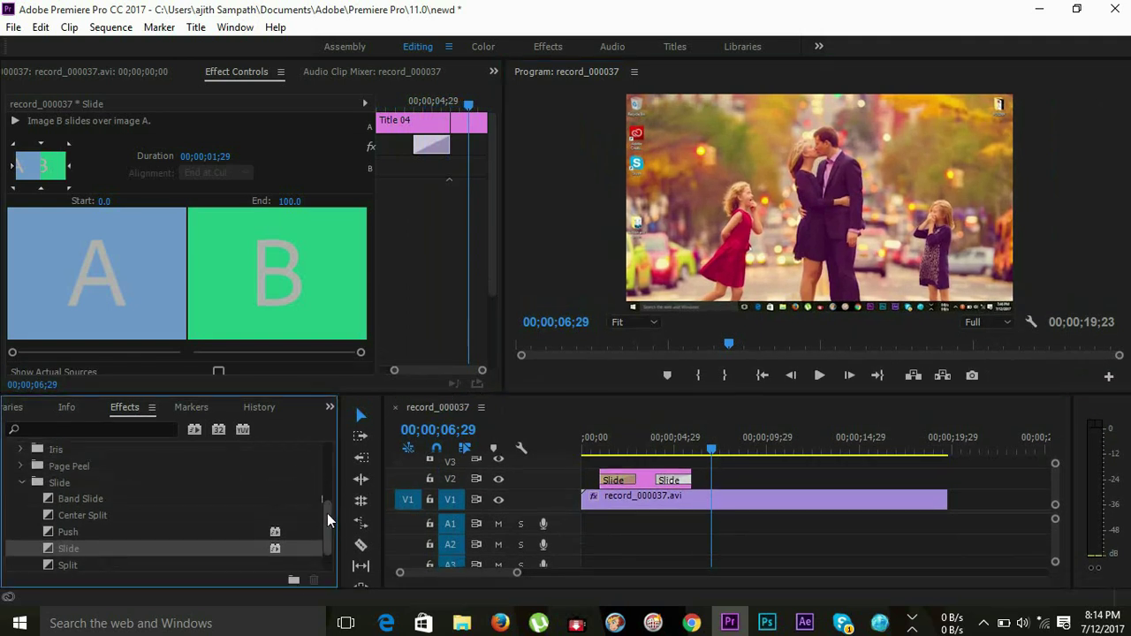
{"action": "left_click", "coordinate": [21, 482]}
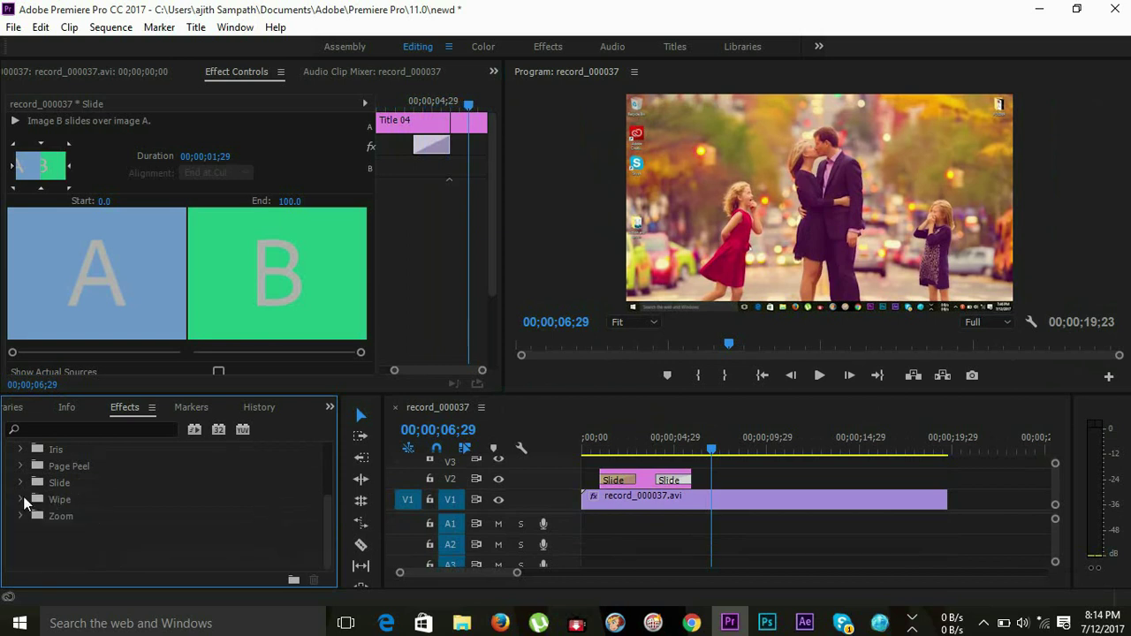
{"action": "left_click", "coordinate": [22, 500]}
{"action": "left_click_drag", "start_coordinate": [71, 516], "coordinate": [605, 497]}
{"action": "left_click_drag", "start_coordinate": [607, 478], "coordinate": [608, 479]}
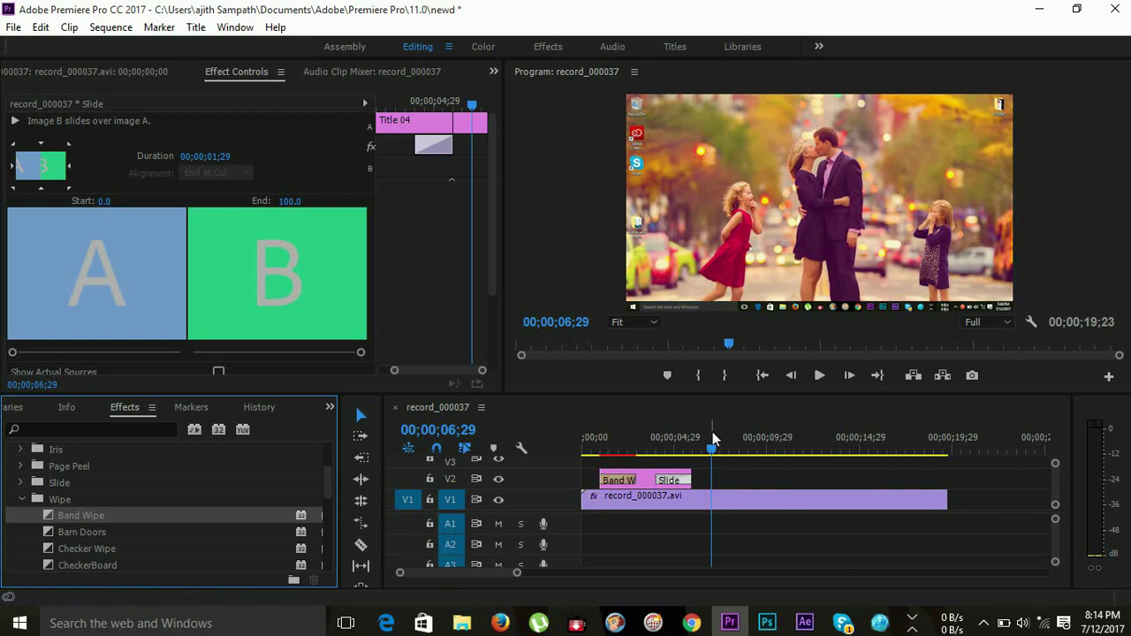
Step: Preview the Band Wipe intro, then replace the ending Slide with Band Wipe too
{"action": "left_click_drag", "start_coordinate": [712, 449], "coordinate": [596, 449]}
{"action": "left_click", "coordinate": [821, 375]}
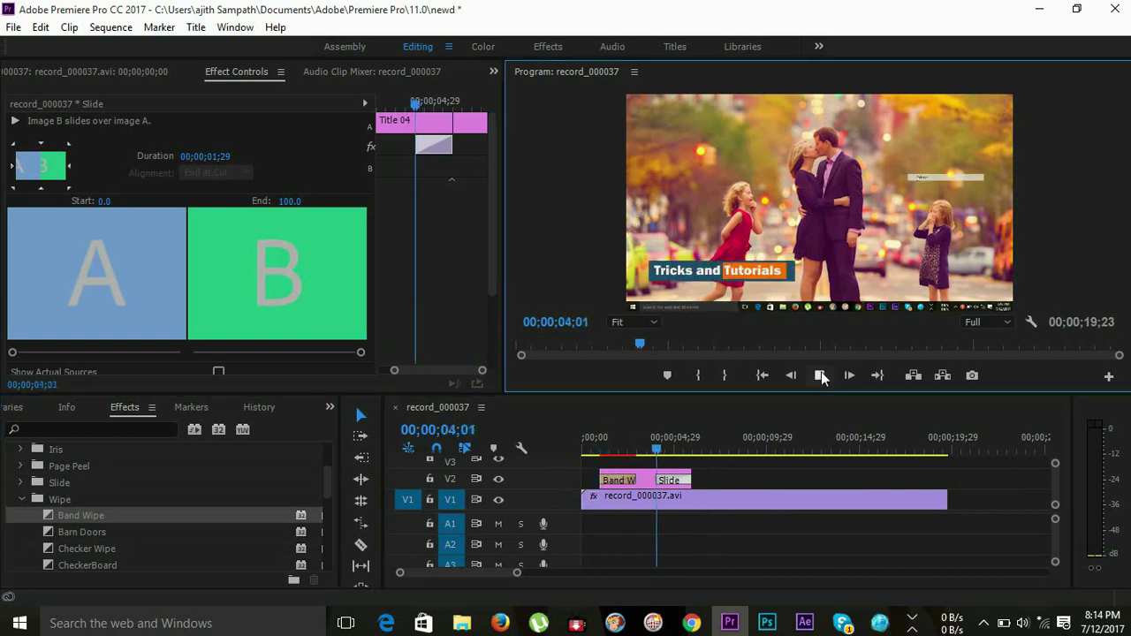
{"action": "left_click", "coordinate": [821, 375]}
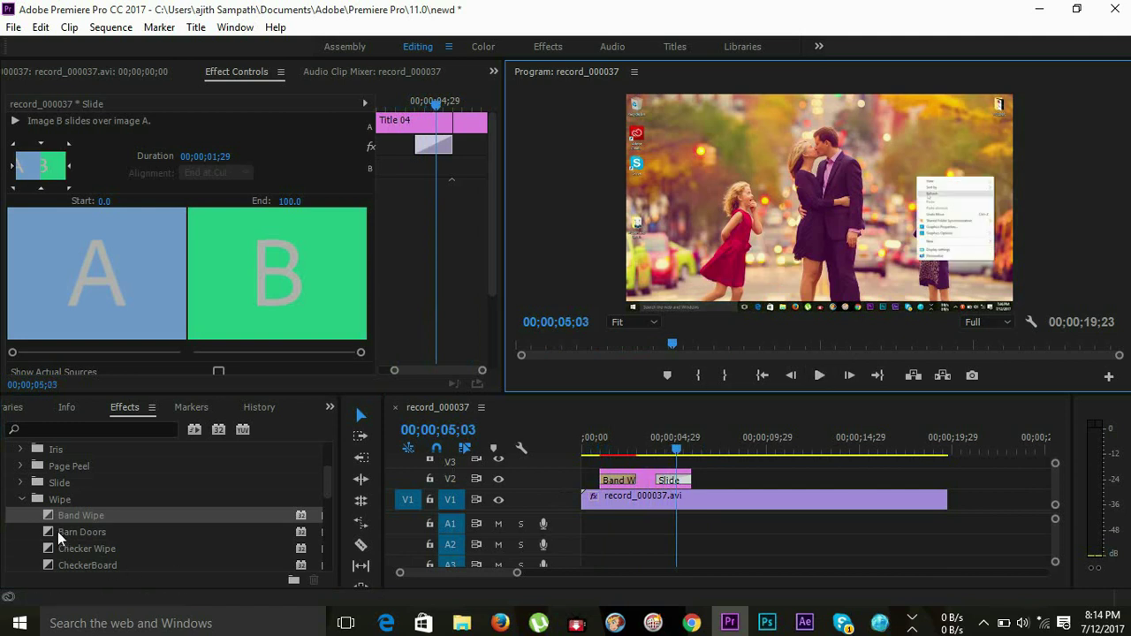
{"action": "mouse_move", "coordinate": [46, 514]}
{"action": "left_mouse_down"}
{"action": "mouse_move", "coordinate": [682, 486]}
{"action": "mouse_move", "coordinate": [585, 454]}
{"action": "left_mouse_up"}
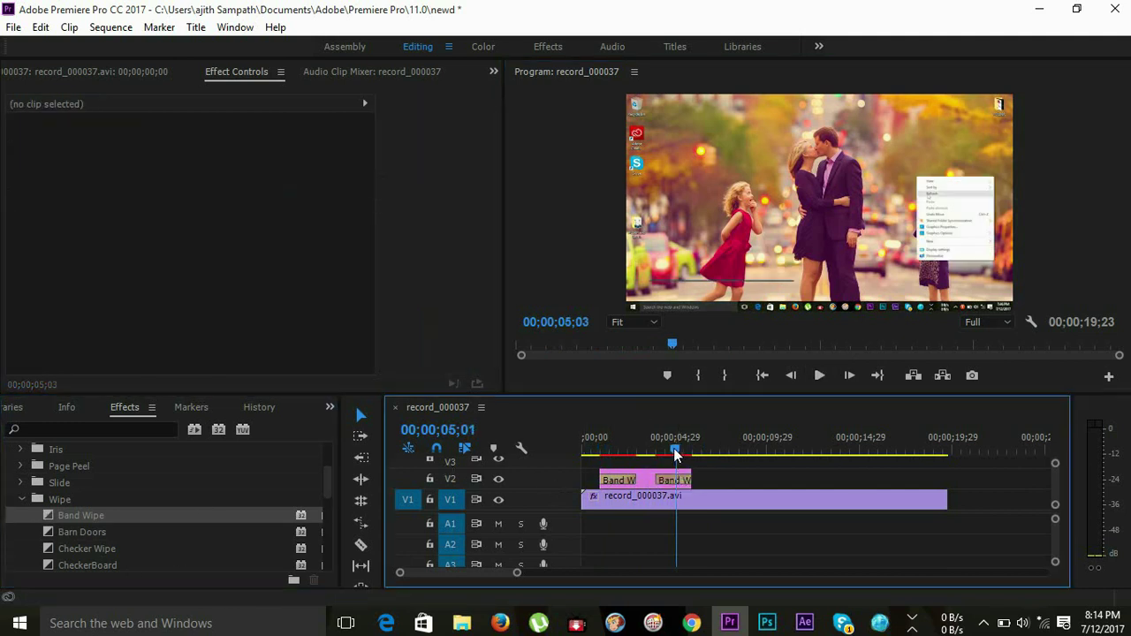
{"action": "left_click", "coordinate": [819, 376]}
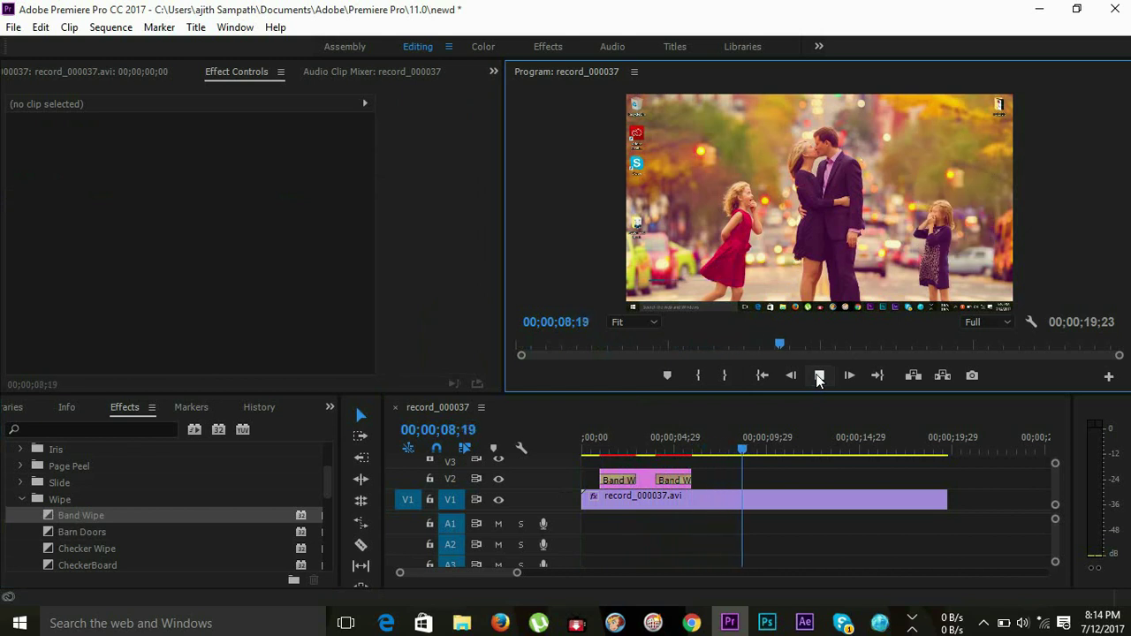
{"action": "left_click", "coordinate": [819, 377]}
{"action": "left_click_drag", "start_coordinate": [748, 448], "coordinate": [626, 477]}
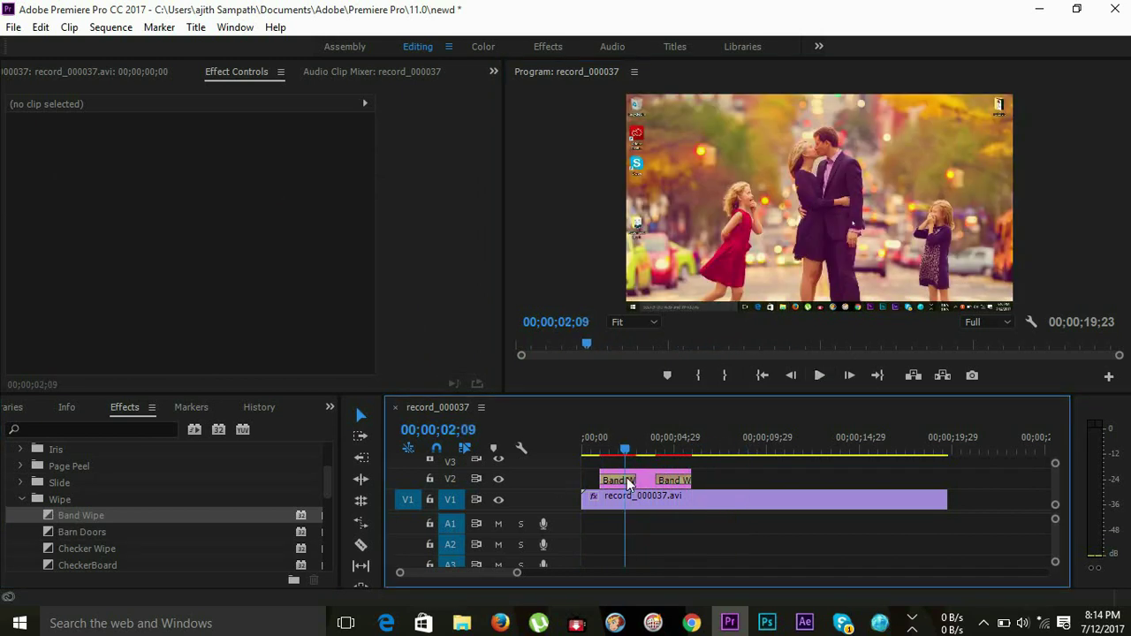
{"action": "left_click", "coordinate": [820, 377]}
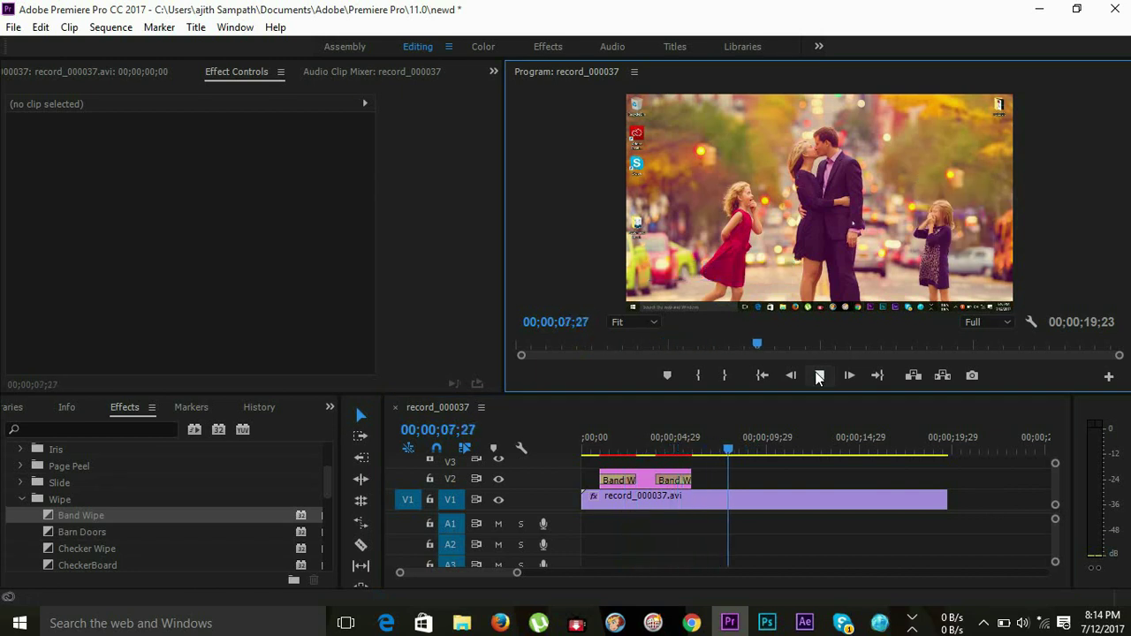
{"action": "mouse_move", "coordinate": [732, 448]}
{"action": "left_mouse_down"}
{"action": "mouse_move", "coordinate": [664, 453]}
{"action": "mouse_move", "coordinate": [707, 448]}
{"action": "left_mouse_up"}
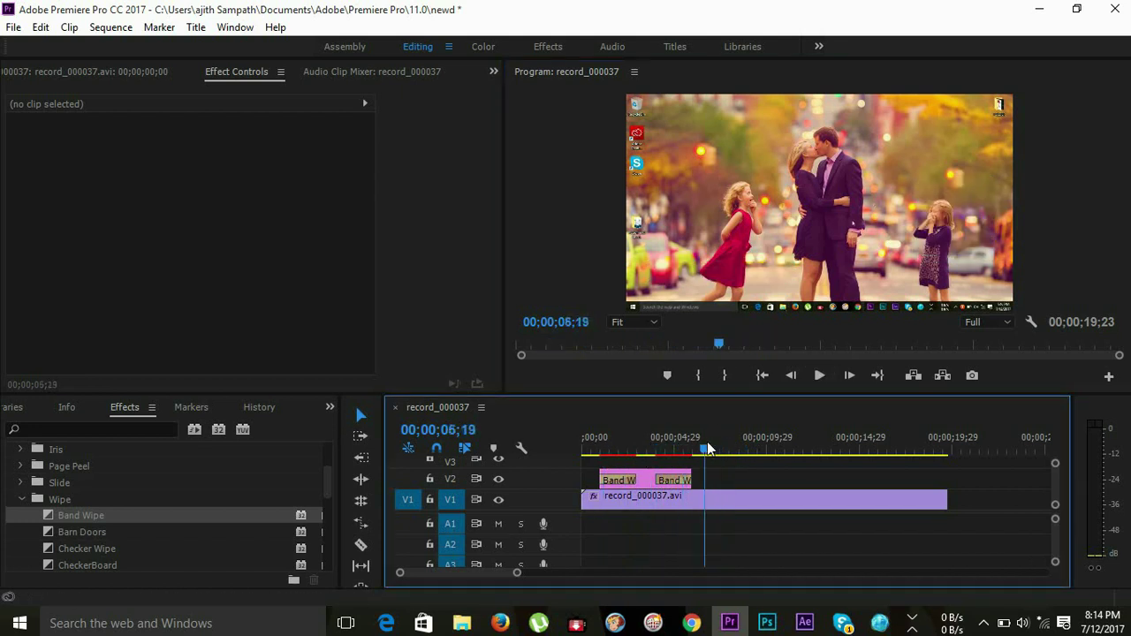